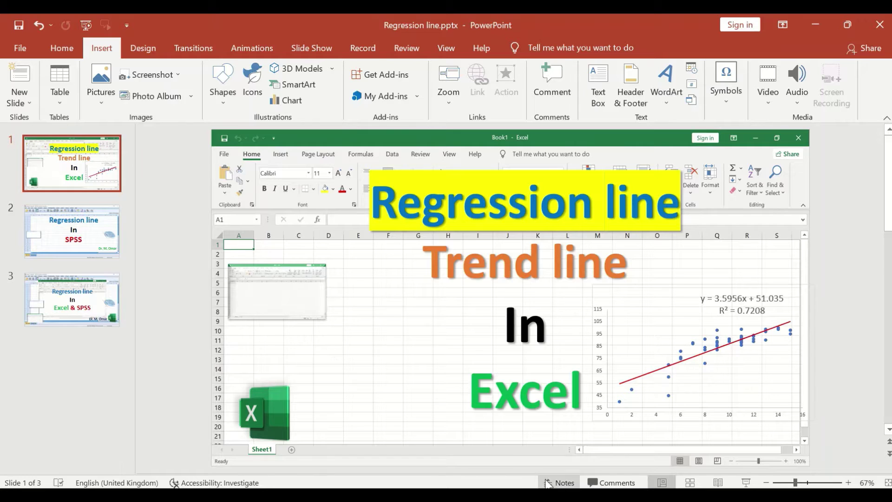
Switch to the Regression line.xlsx workbook in Excel and review the Hrs predictor and Mark (%) outcome data through row 54
{"action": "left_click", "coordinate": [557, 495]}
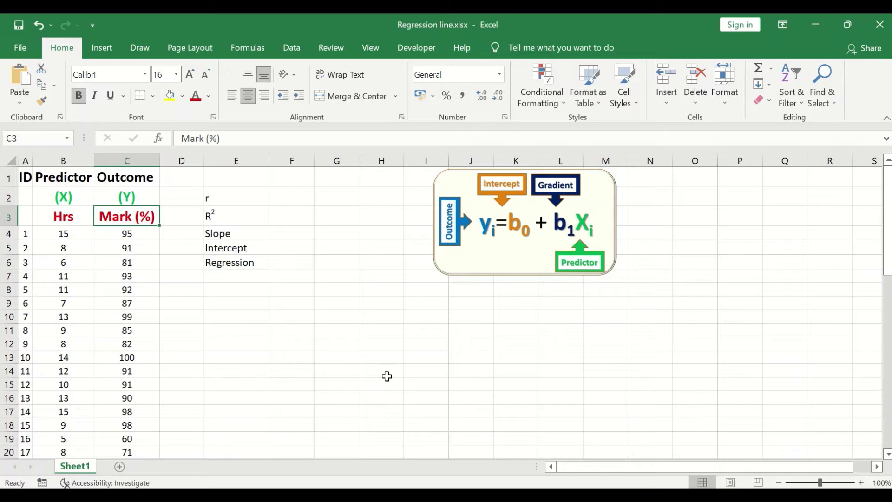
{"action": "scroll", "coordinate": [387, 377], "scroll_direction": "down", "scroll_amount": 1}
{"action": "scroll", "coordinate": [387, 380], "scroll_direction": "up", "scroll_amount": 1}
{"action": "scroll", "coordinate": [387, 380], "scroll_direction": "down", "scroll_amount": 12}
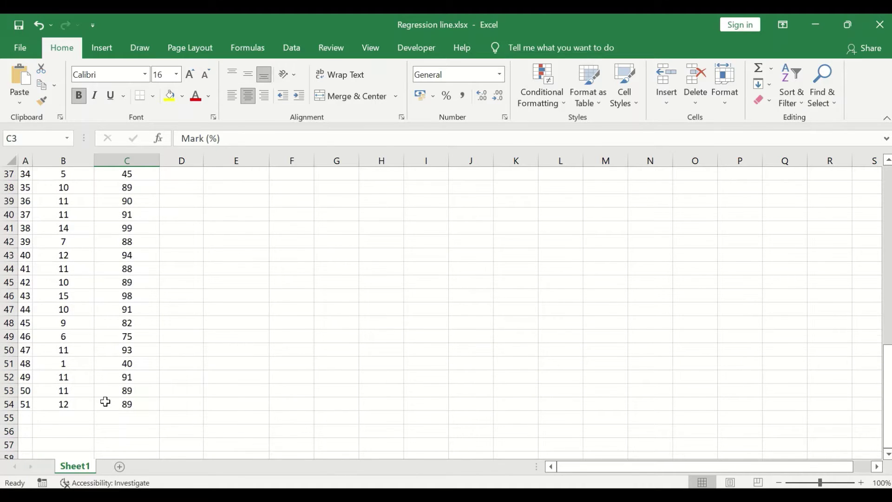
{"action": "scroll", "coordinate": [105, 371], "scroll_direction": "up", "scroll_amount": 12}
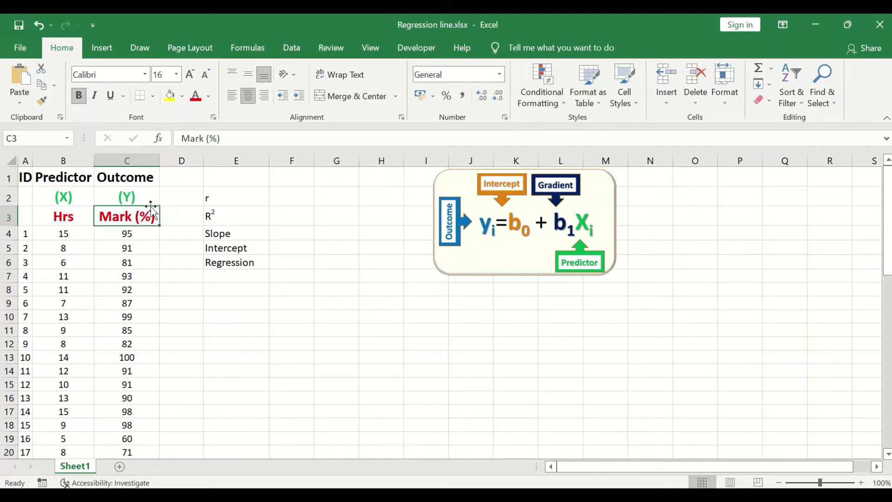
{"action": "scroll", "coordinate": [149, 290], "scroll_direction": "down", "scroll_amount": 14}
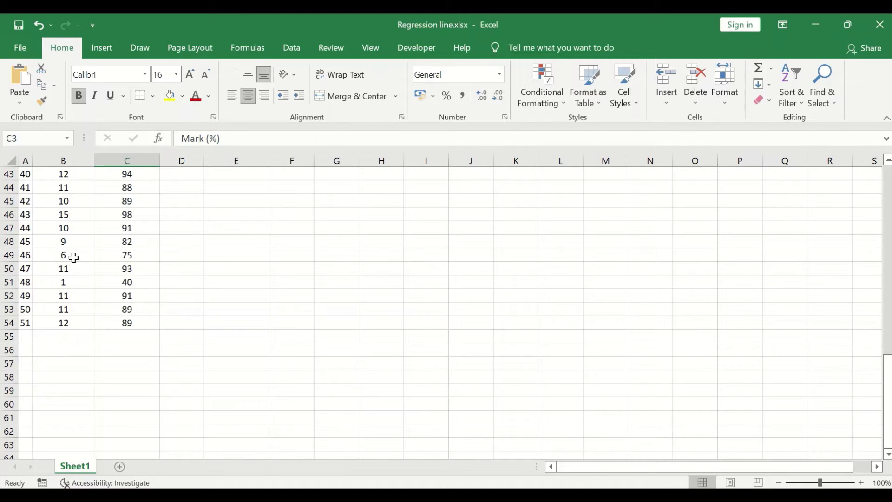
{"action": "scroll", "coordinate": [276, 269], "scroll_direction": "up", "scroll_amount": 9}
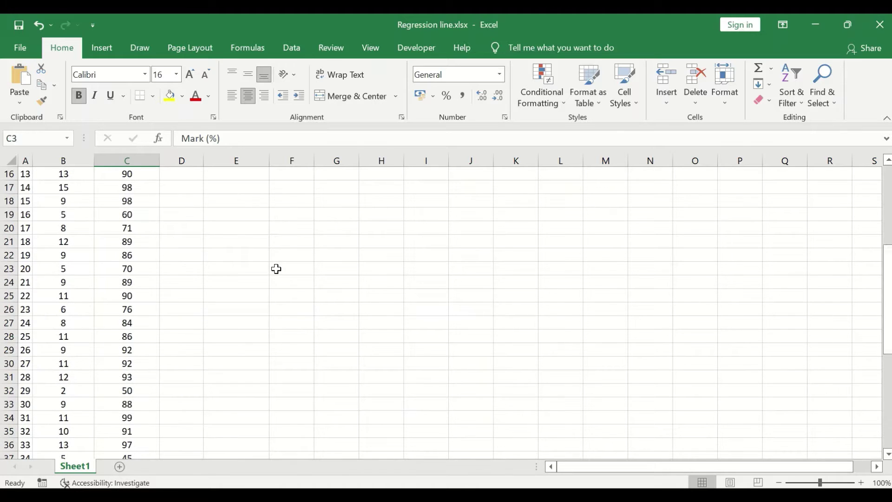
{"action": "scroll", "coordinate": [276, 269], "scroll_direction": "up", "scroll_amount": 5}
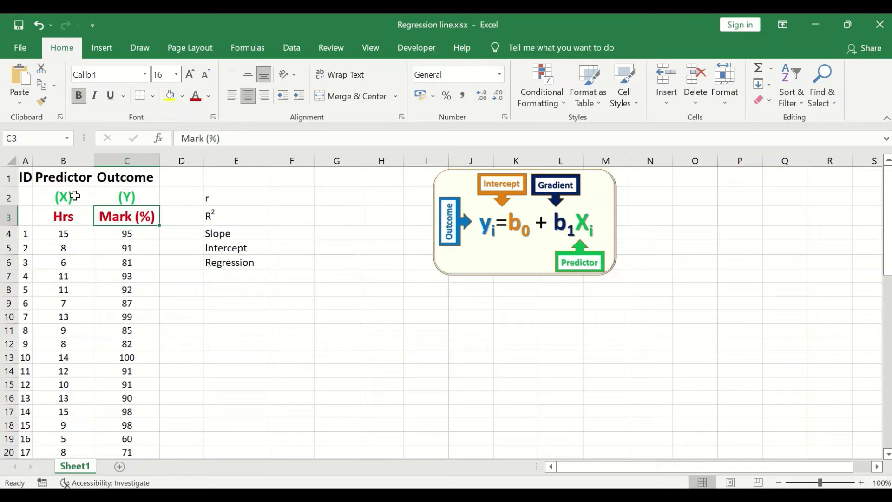
{"action": "scroll", "coordinate": [208, 307], "scroll_direction": "down", "scroll_amount": 1}
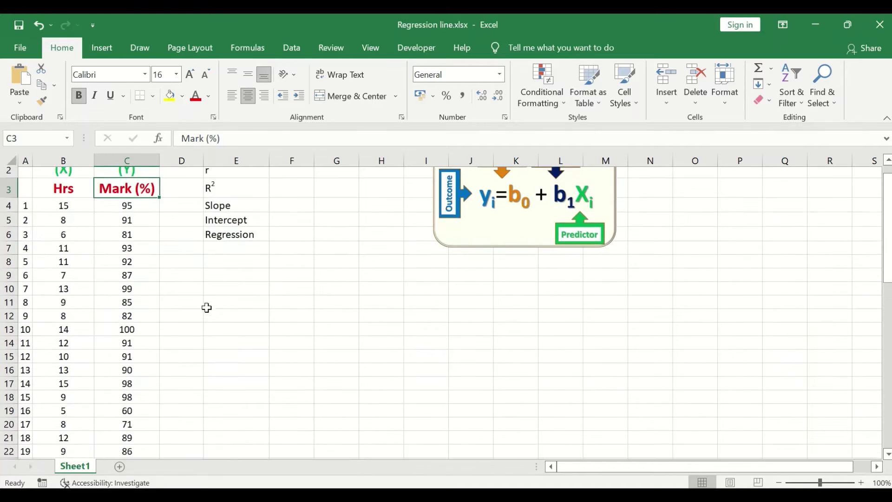
{"action": "scroll", "coordinate": [207, 307], "scroll_direction": "up", "scroll_amount": 1}
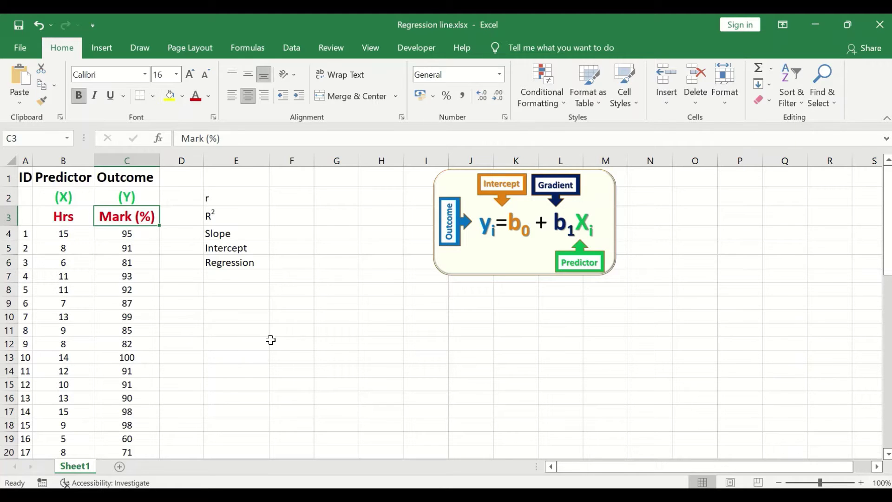
{"action": "scroll", "coordinate": [267, 343], "scroll_direction": "down", "scroll_amount": 1}
{"action": "scroll", "coordinate": [238, 355], "scroll_direction": "up", "scroll_amount": 1}
{"action": "scroll", "coordinate": [237, 354], "scroll_direction": "up", "scroll_amount": 1}
Insert a markers-only scatter chart from B4:C54 and place it just below the Regression label in column E
{"action": "left_click_drag", "start_coordinate": [59, 234], "coordinate": [122, 377]}
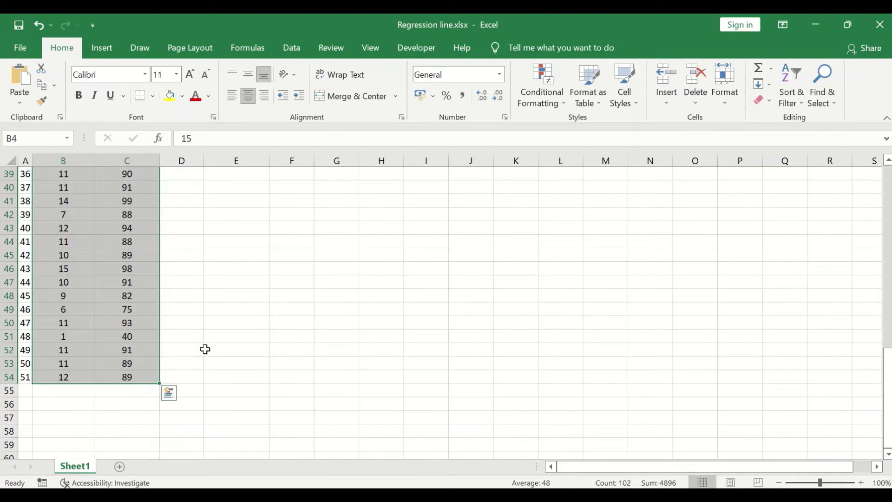
{"action": "scroll", "coordinate": [213, 287], "scroll_direction": "up", "scroll_amount": 13}
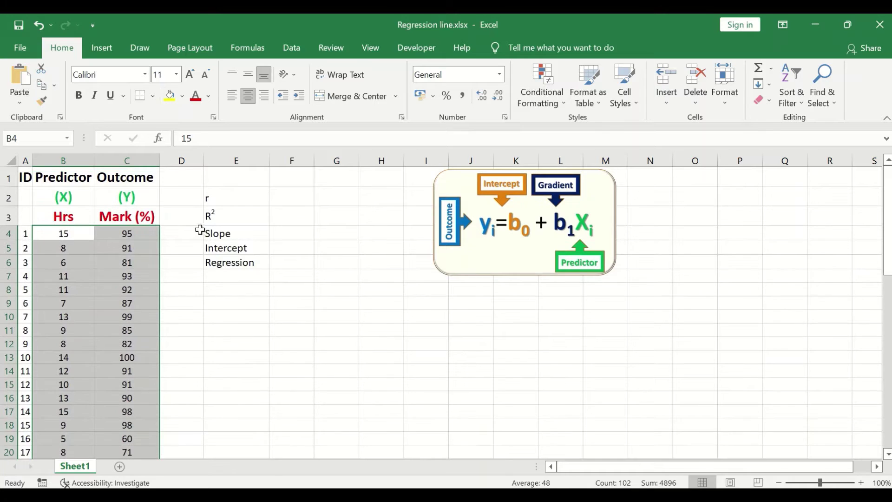
{"action": "left_click", "coordinate": [100, 47]}
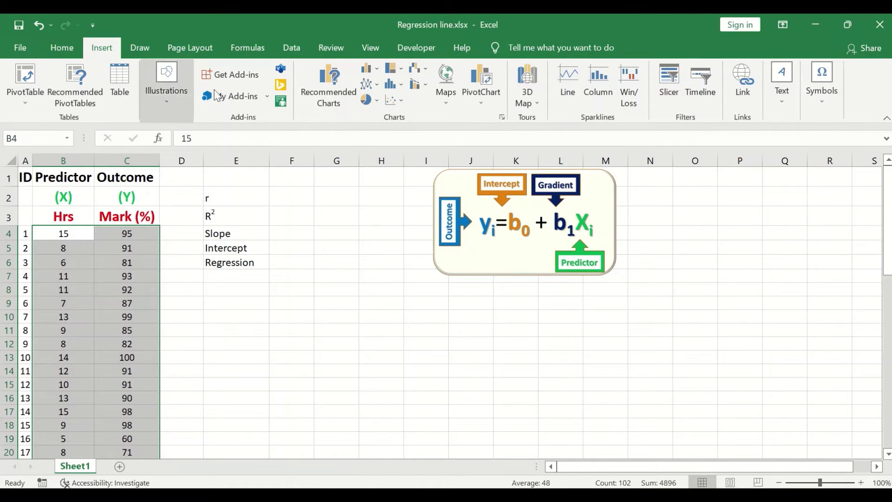
{"action": "left_click", "coordinate": [399, 100]}
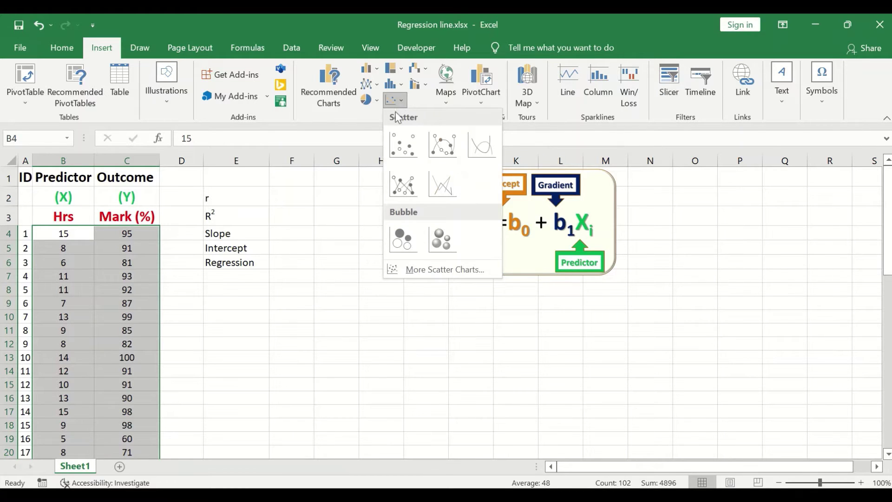
{"action": "left_click", "coordinate": [402, 145]}
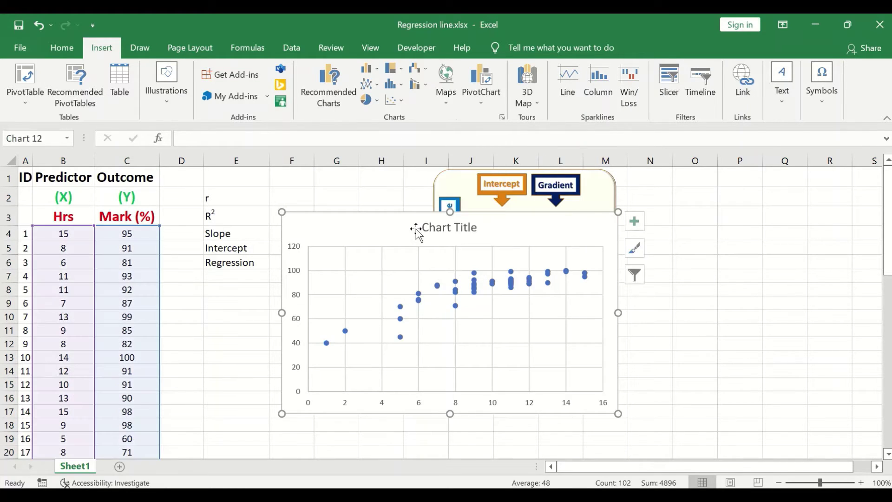
{"action": "left_click_drag", "start_coordinate": [408, 218], "coordinate": [303, 283]}
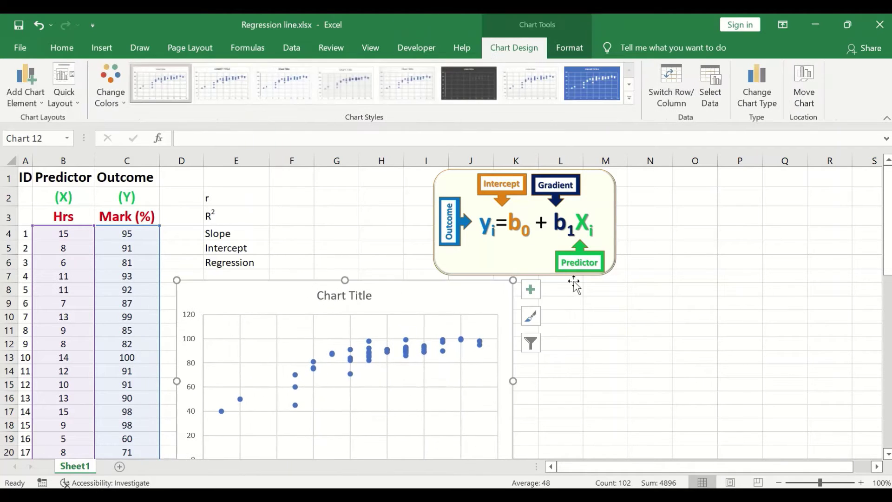
Add primary horizontal and primary vertical axis titles to the scatter chart
{"action": "scroll", "coordinate": [575, 282], "scroll_direction": "down", "scroll_amount": 1}
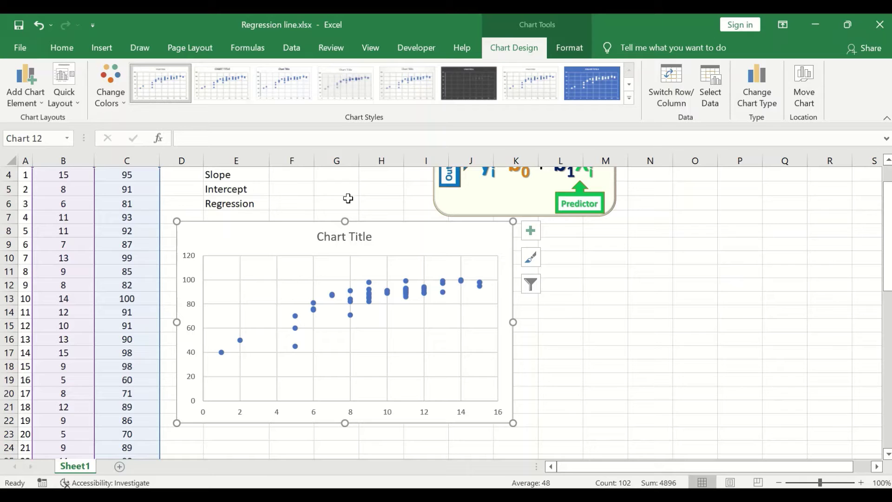
{"action": "left_click", "coordinate": [44, 106]}
{"action": "mouse_move", "coordinate": [53, 136]}
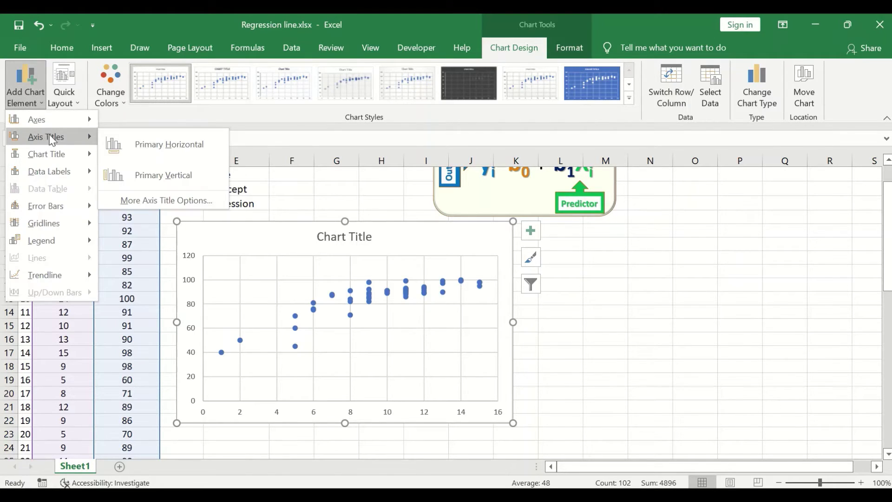
{"action": "left_click", "coordinate": [118, 138]}
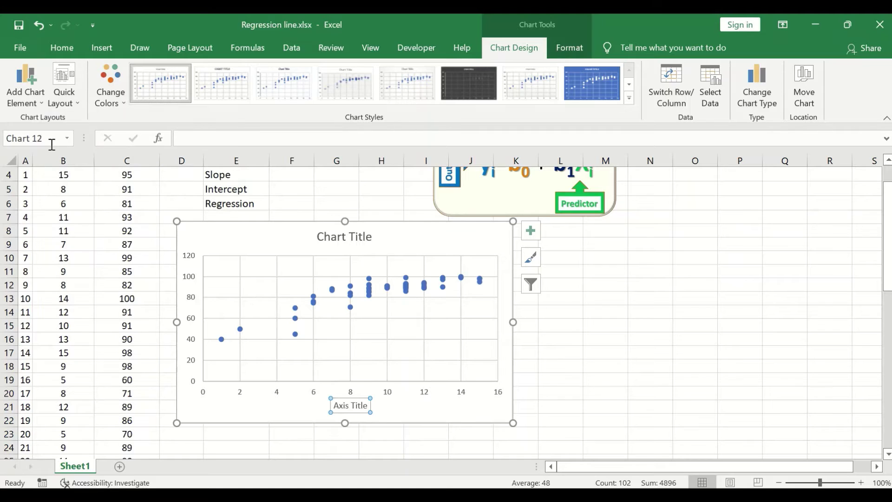
{"action": "left_click", "coordinate": [30, 107]}
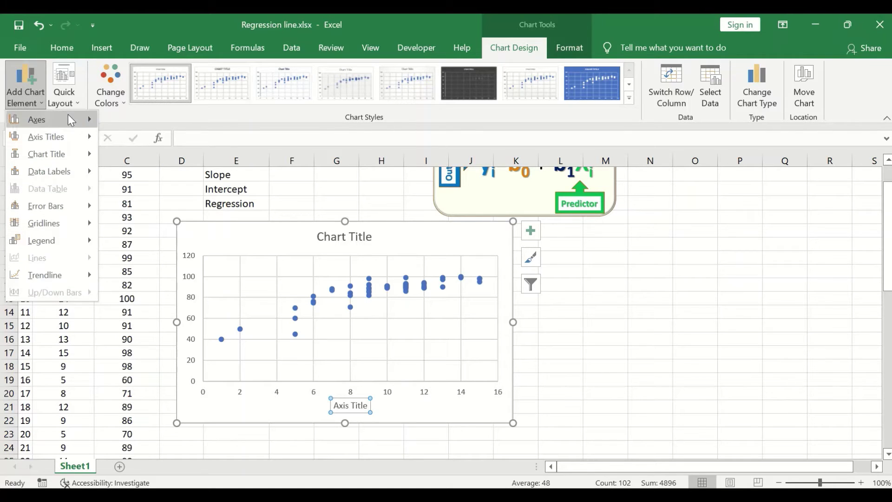
{"action": "mouse_move", "coordinate": [80, 138]}
{"action": "left_click", "coordinate": [144, 172]}
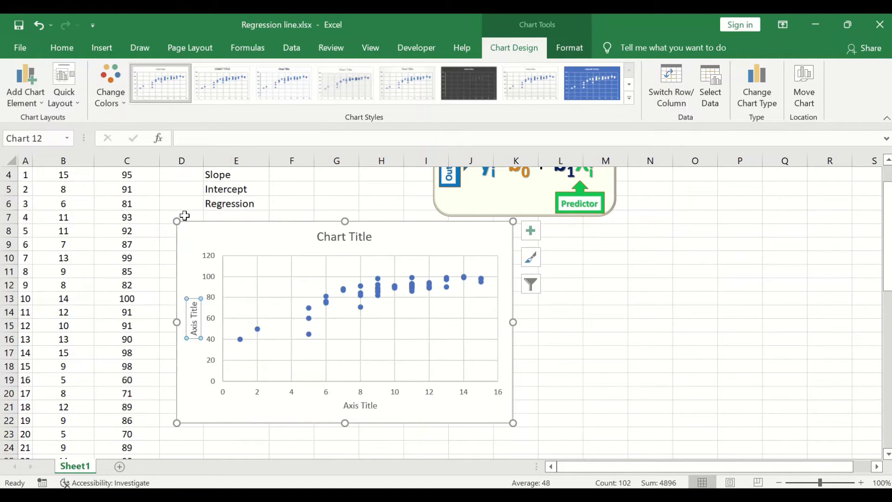
Change the scatter chart's title to "Hr V Marks"
{"action": "left_click", "coordinate": [336, 236]}
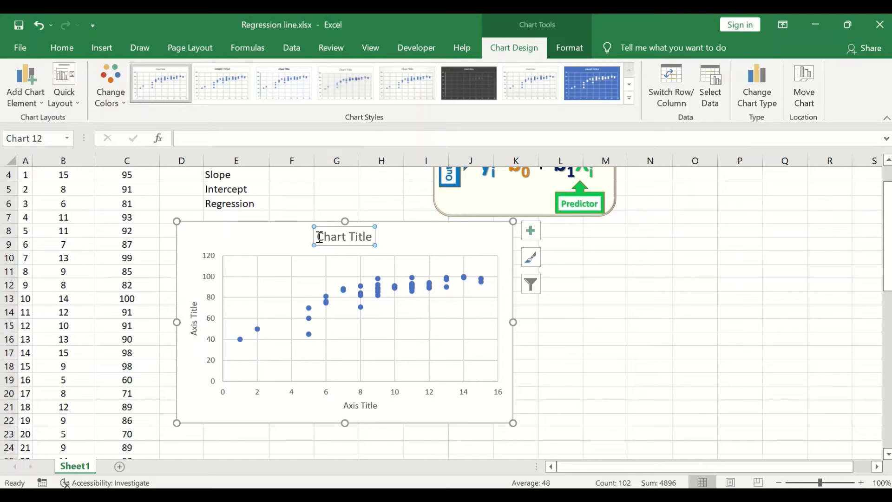
{"action": "left_click_drag", "start_coordinate": [319, 237], "coordinate": [377, 236]}
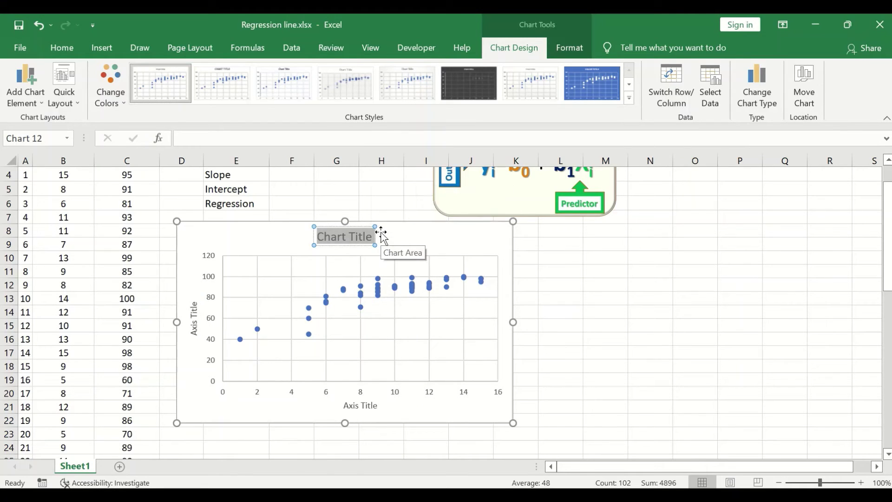
{"action": "type", "text": "Hr"}
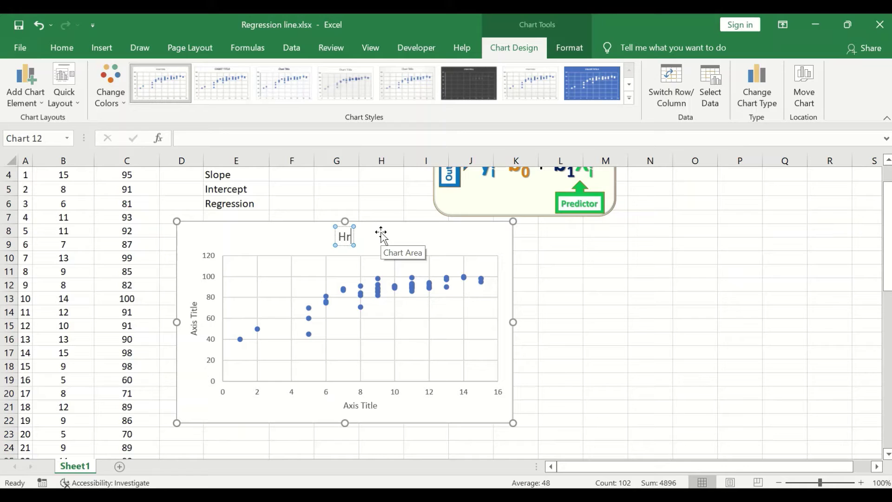
{"action": "type", "text": " V Marks"}
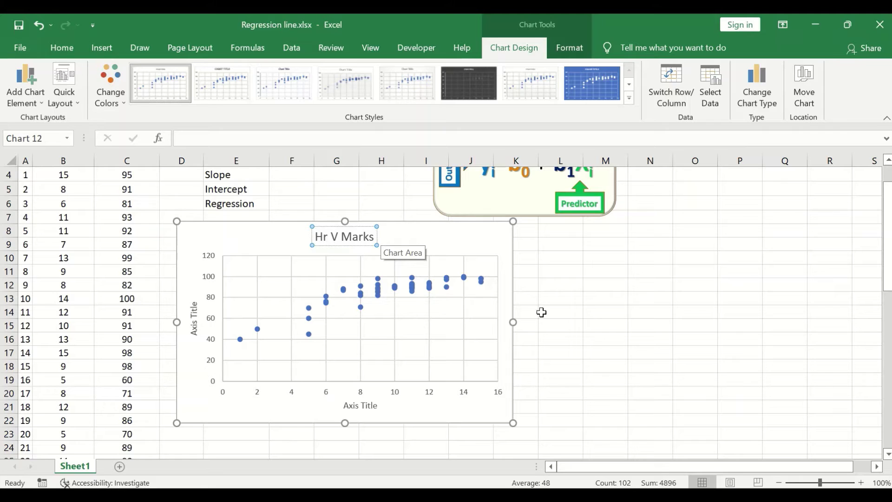
Rename the horizontal axis title "Hrs" and the vertical axis title "Marks"
{"action": "left_click", "coordinate": [360, 407]}
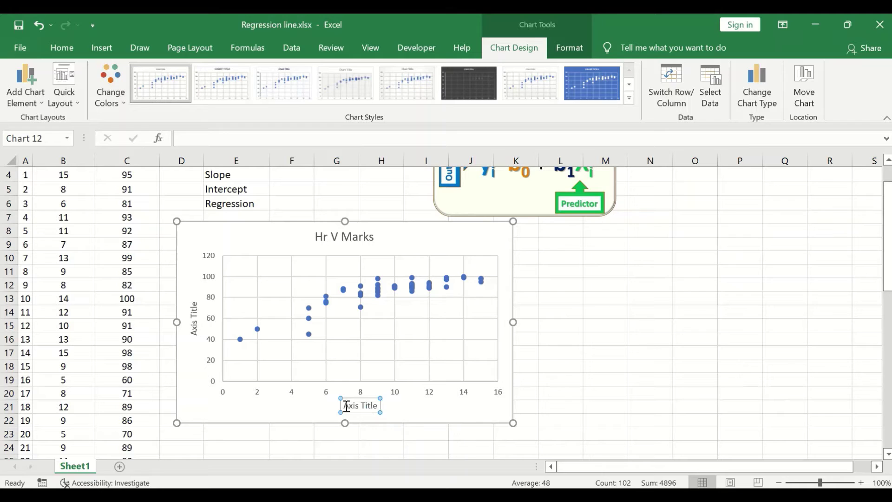
{"action": "left_click_drag", "start_coordinate": [345, 406], "coordinate": [381, 405]}
{"action": "type", "text": "Hrs"}
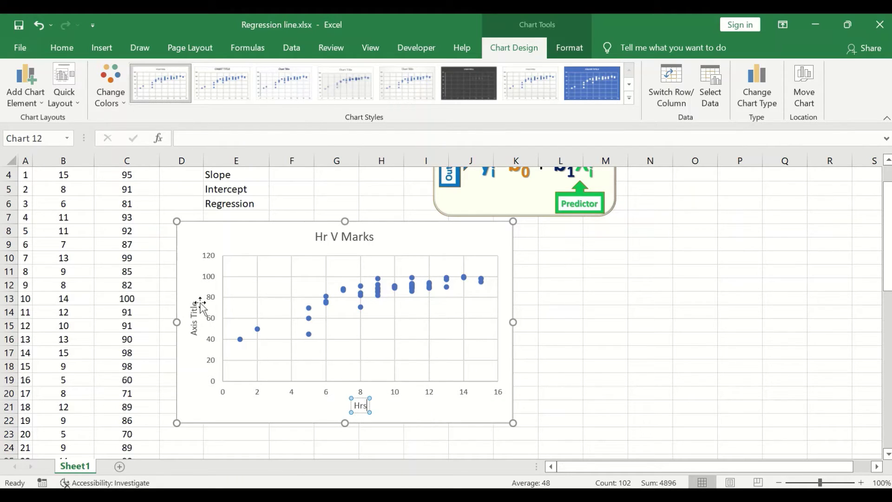
{"action": "left_click", "coordinate": [194, 320]}
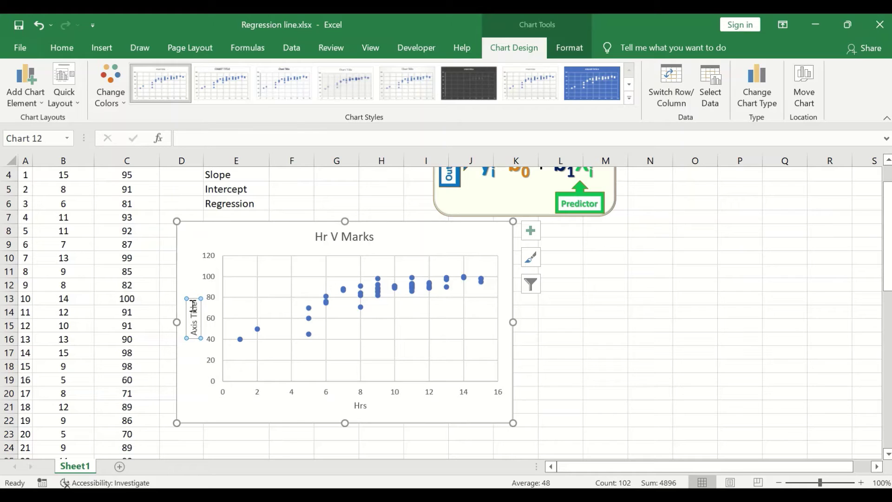
{"action": "mouse_move", "coordinate": [193, 306]}
{"action": "left_mouse_down"}
{"action": "mouse_move", "coordinate": [193, 325]}
{"action": "mouse_move", "coordinate": [195, 297]}
{"action": "left_mouse_up"}
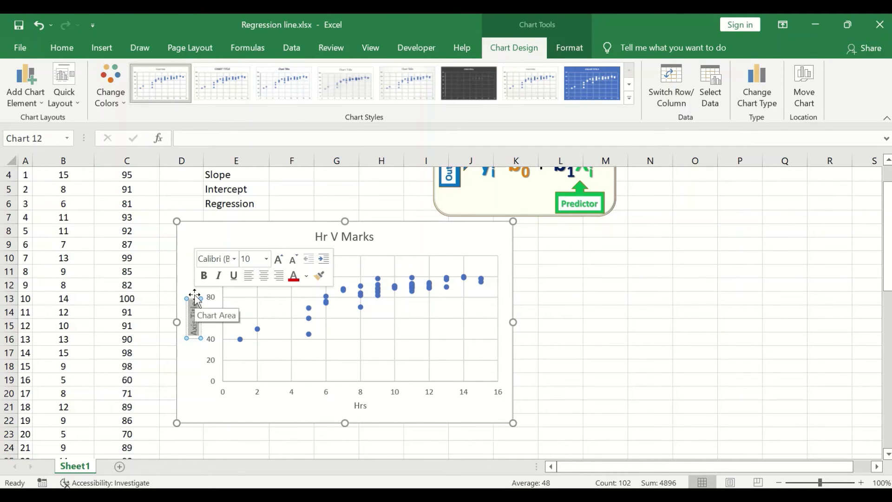
{"action": "type", "text": "Marks"}
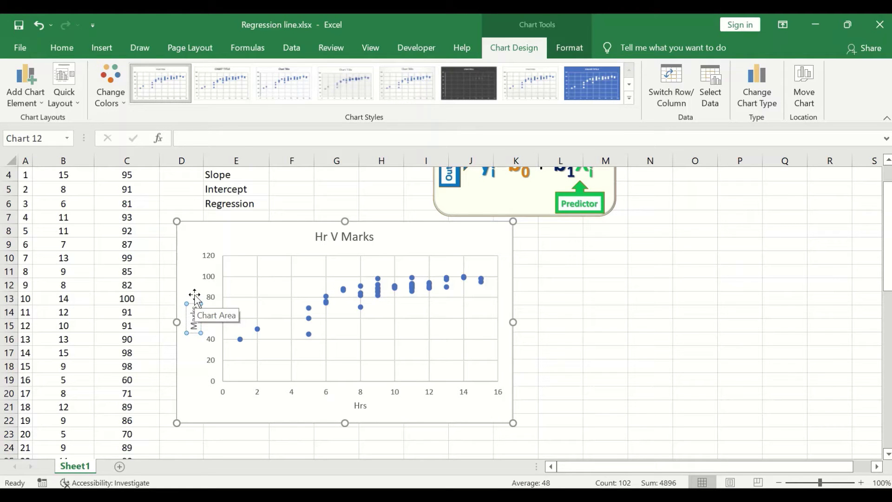
{"action": "left_click", "coordinate": [605, 259]}
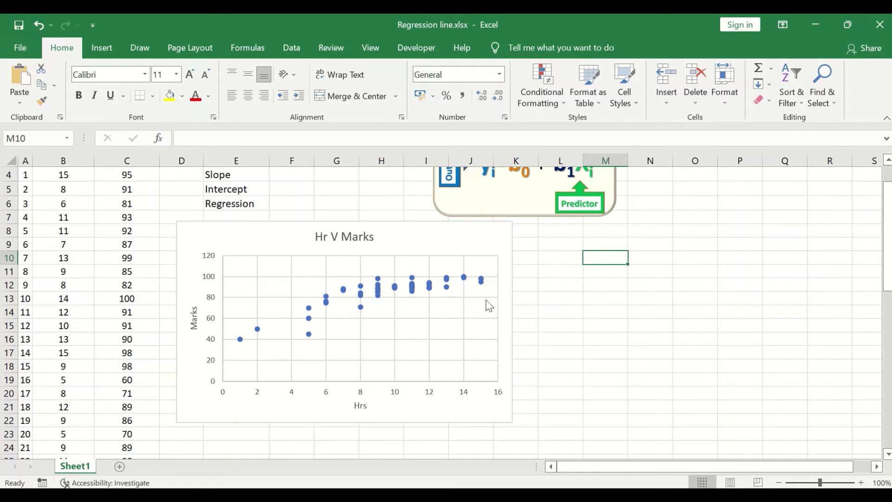
Remove the gridlines from the Hr V Marks scatter chart
{"action": "left_click", "coordinate": [461, 251]}
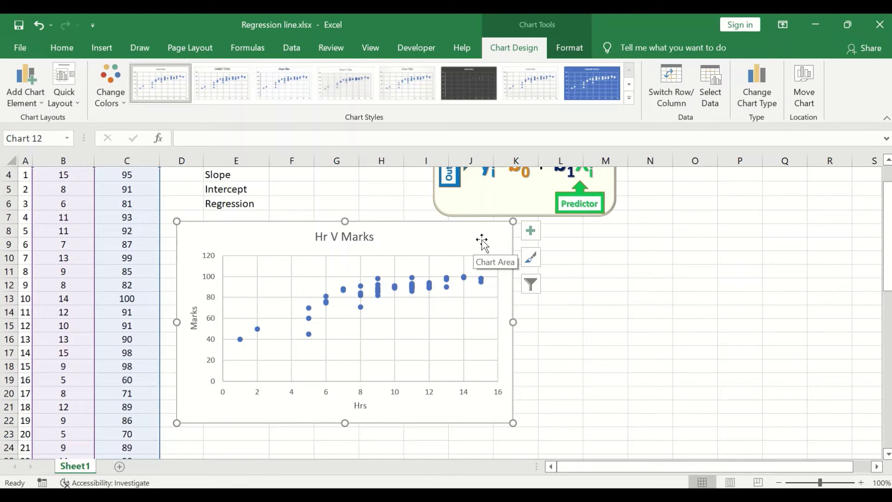
{"action": "left_click", "coordinate": [531, 229]}
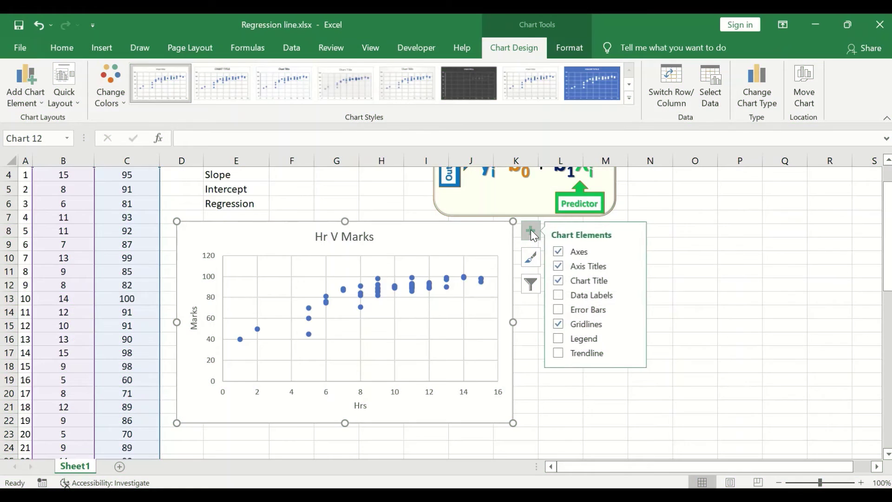
{"action": "left_click", "coordinate": [559, 325]}
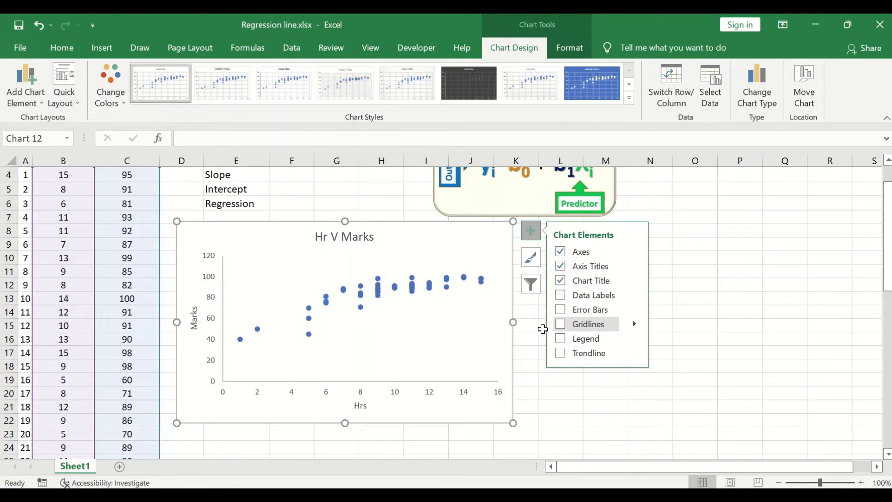
{"action": "left_click", "coordinate": [699, 291]}
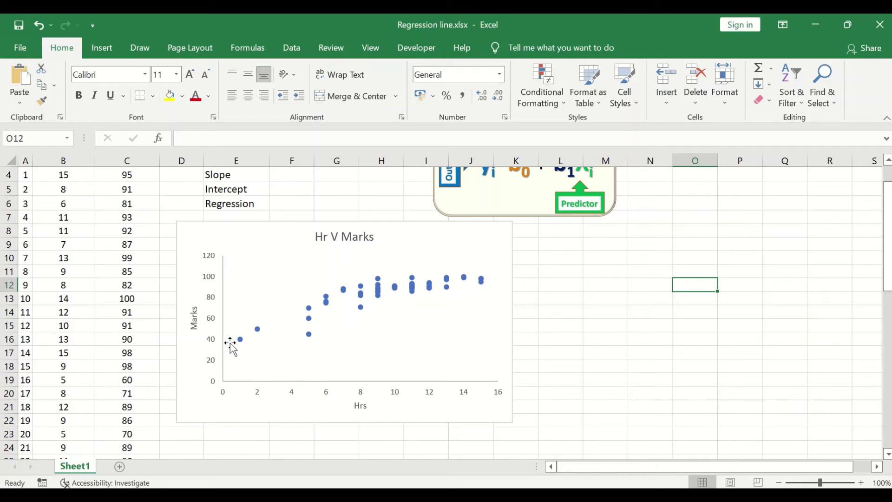
Set the minimum bound of the scatter chart's vertical Marks axis to 35 and close the axis formatting options
{"action": "double_click", "coordinate": [212, 333]}
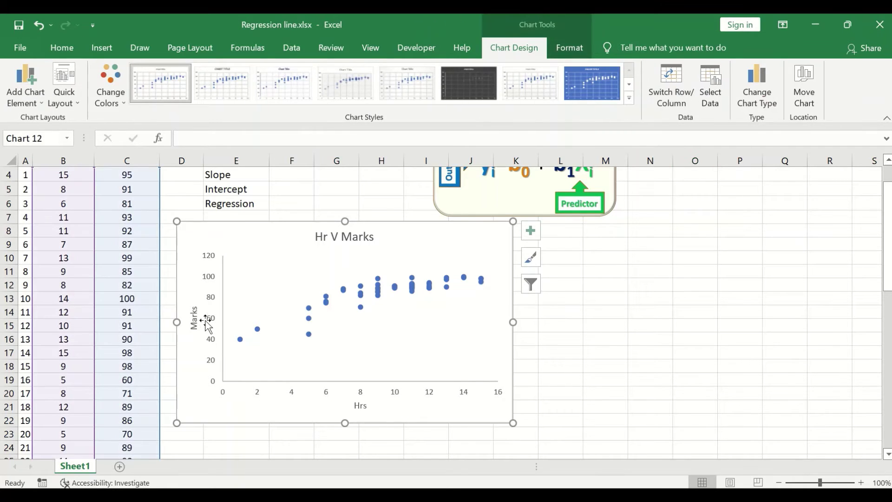
{"action": "left_click", "coordinate": [208, 297]}
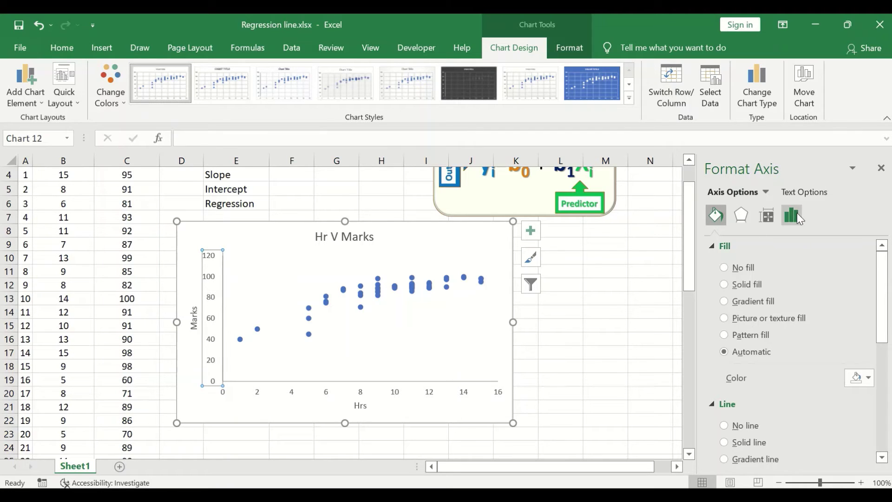
{"action": "left_click", "coordinate": [797, 215]}
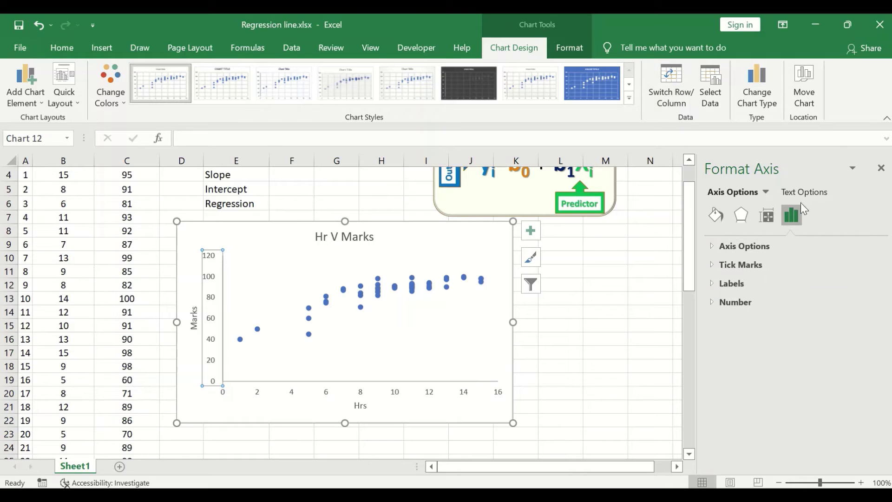
{"action": "left_click", "coordinate": [762, 247]}
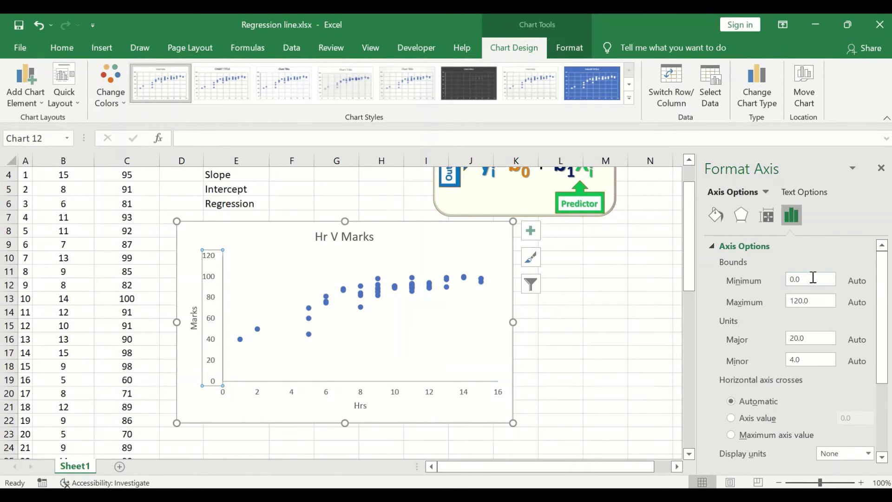
{"action": "left_click_drag", "start_coordinate": [813, 277], "coordinate": [784, 281]}
{"action": "type", "text": "35"}
{"action": "key", "text": "Return"}
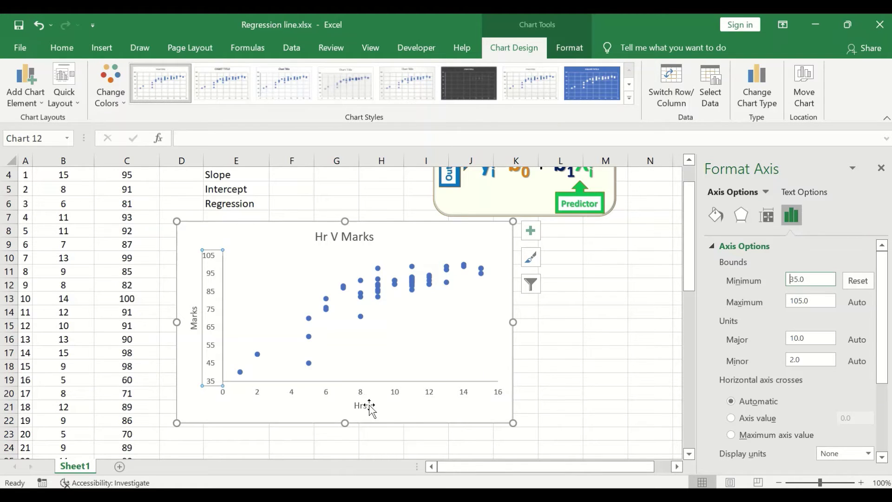
{"action": "left_click", "coordinate": [563, 339]}
{"action": "left_click", "coordinate": [344, 309]}
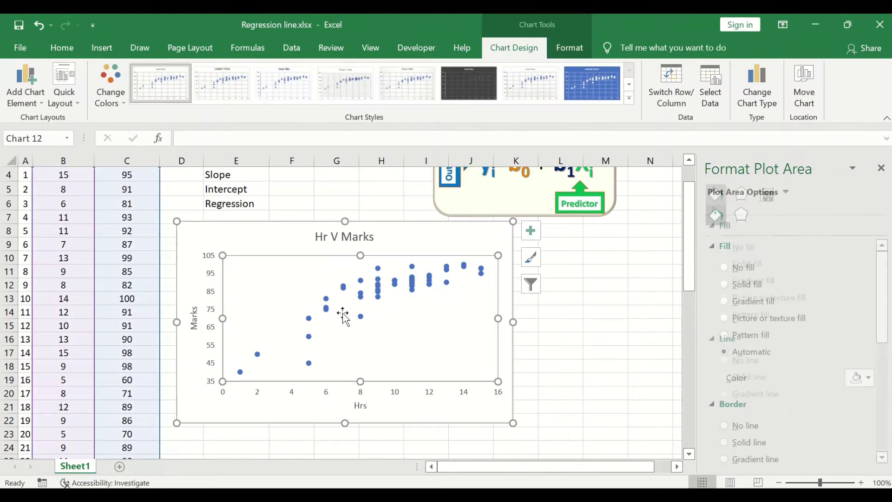
{"action": "left_click", "coordinate": [881, 168]}
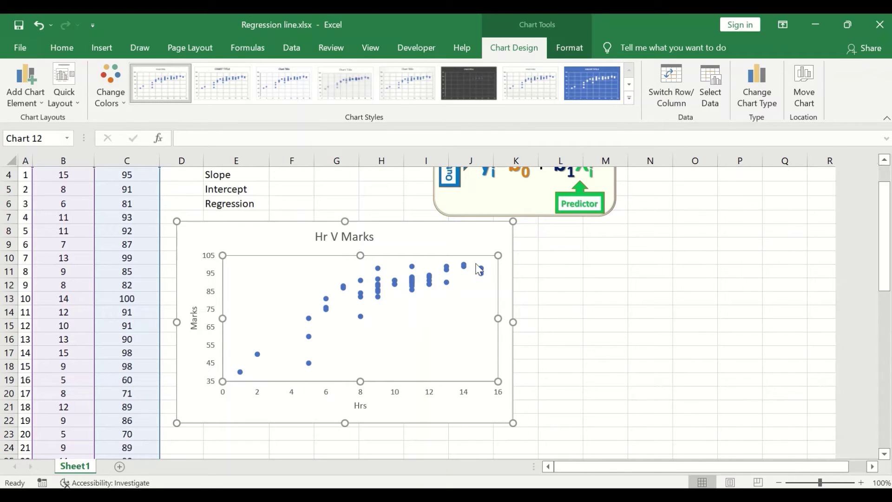
Add a linear trendline to the Hr V Marks scatter chart
{"action": "mouse_move", "coordinate": [400, 287]}
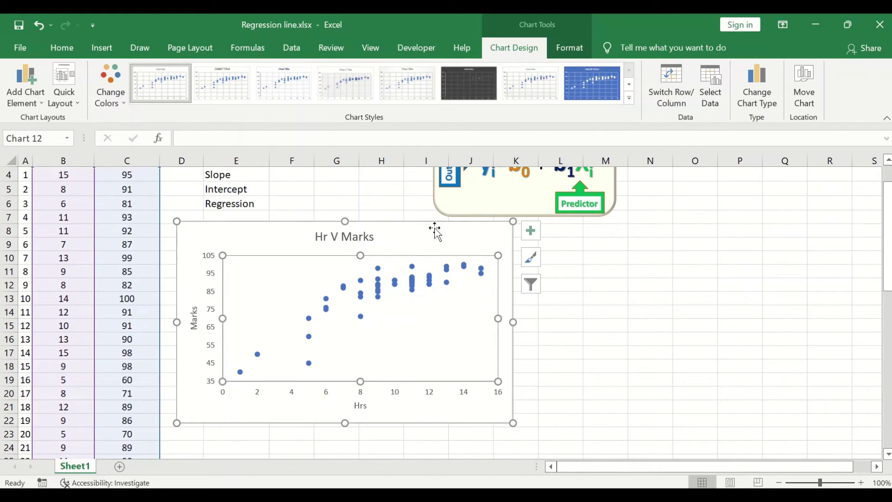
{"action": "left_click", "coordinate": [29, 106]}
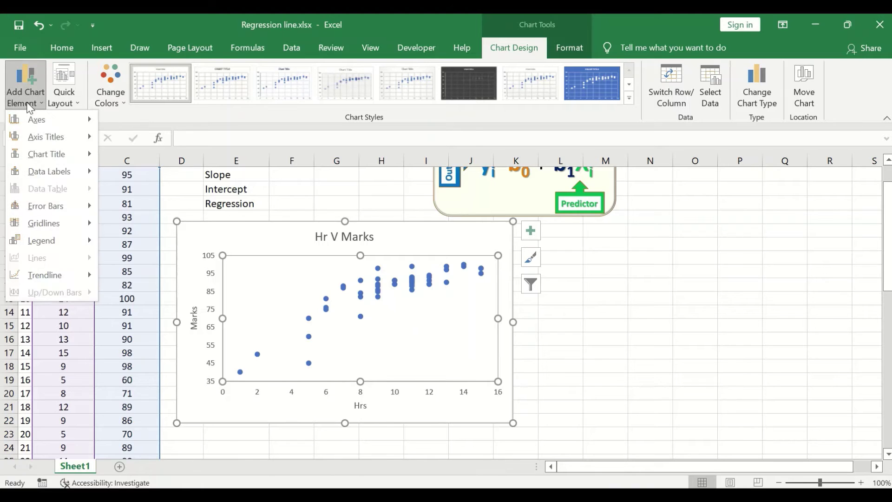
{"action": "mouse_move", "coordinate": [57, 291]}
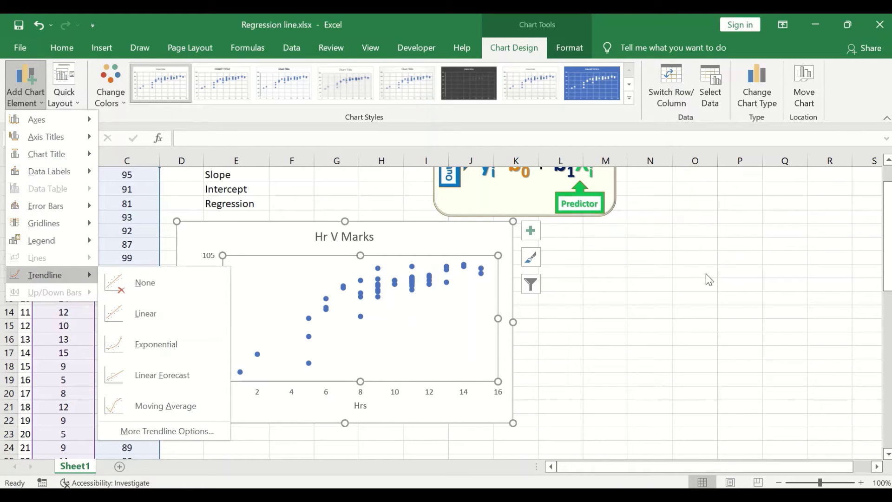
{"action": "left_click", "coordinate": [528, 230]}
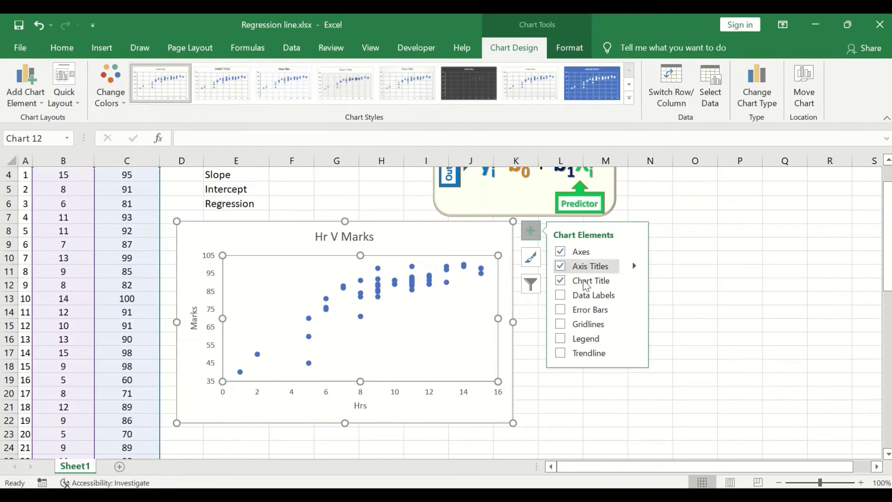
{"action": "left_click", "coordinate": [590, 353]}
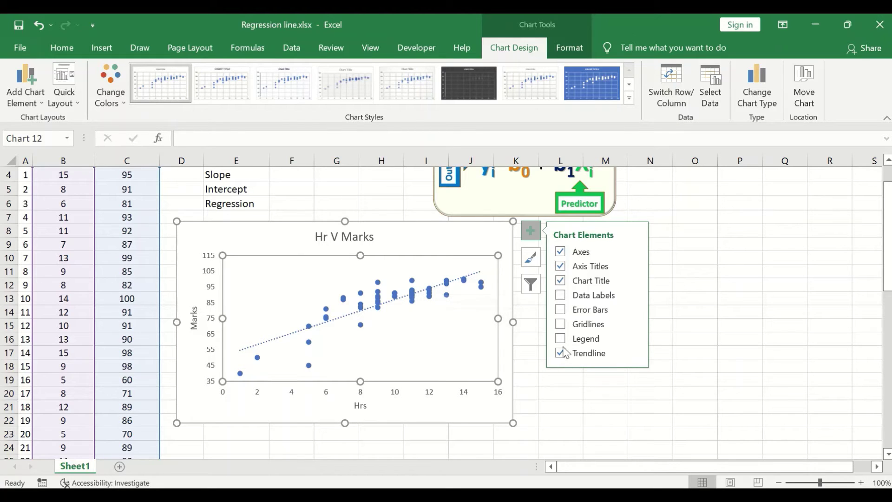
Display the R-squared value and the equation of the trendline on the chart
{"action": "left_click", "coordinate": [633, 352]}
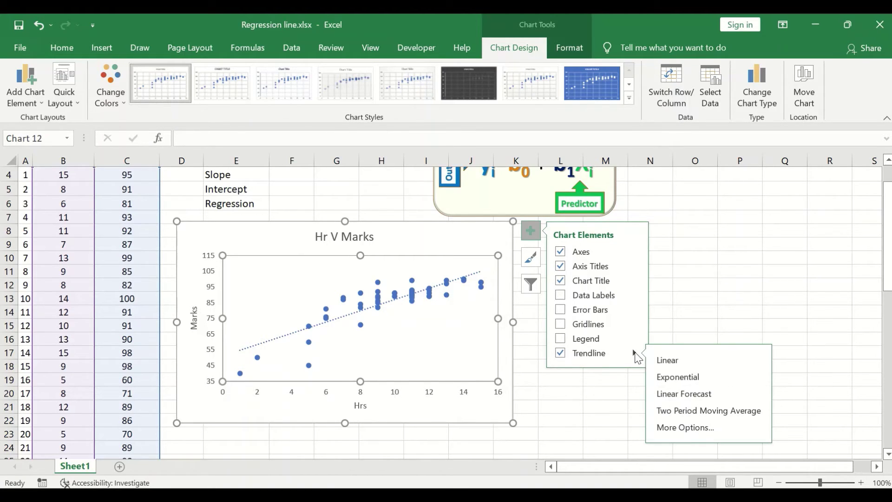
{"action": "left_click", "coordinate": [693, 426]}
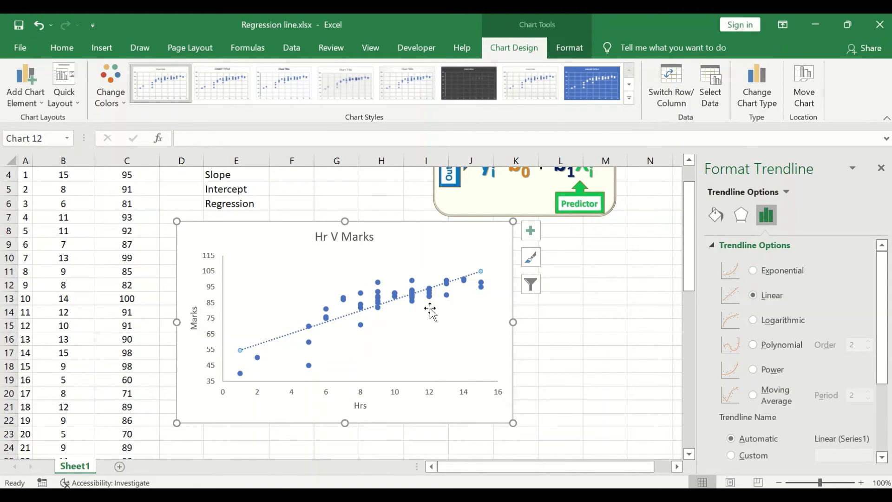
{"action": "left_click_drag", "start_coordinate": [882, 282], "coordinate": [888, 350]}
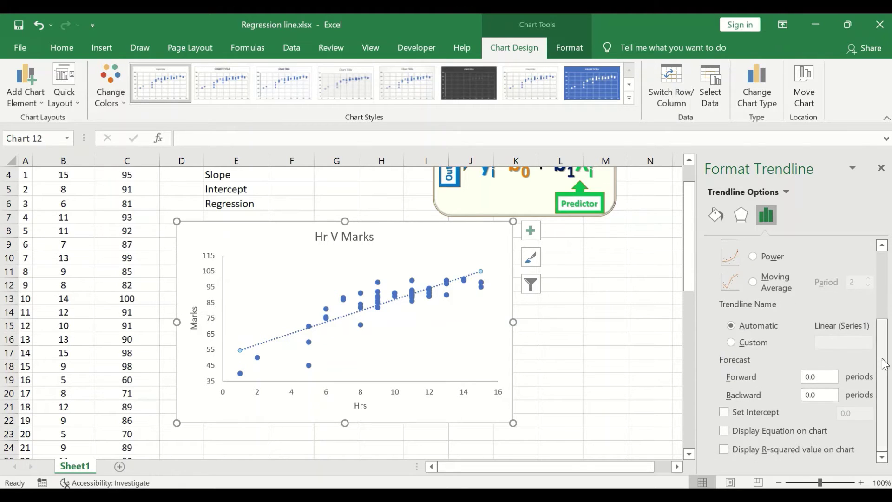
{"action": "left_click", "coordinate": [724, 449]}
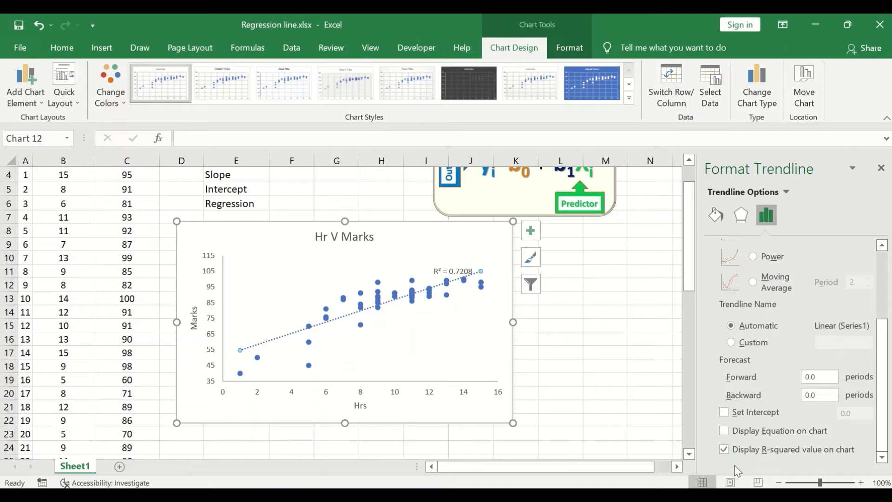
{"action": "left_click", "coordinate": [724, 430]}
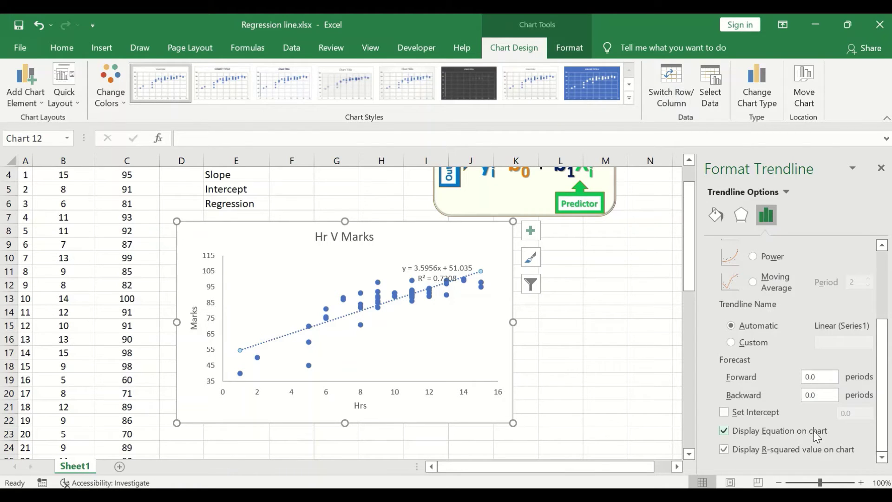
{"action": "left_click", "coordinate": [881, 168]}
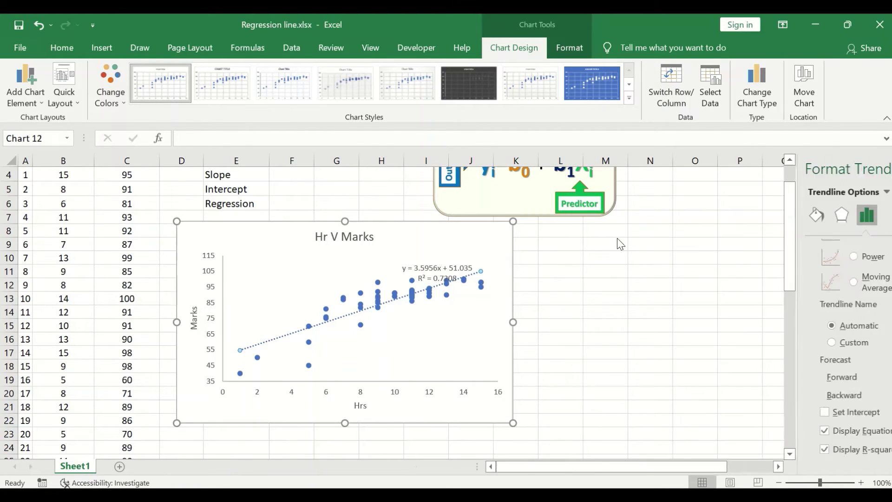
Enlarge the trendline equation label to 12 pt and place it beside the chart title, above the data points
{"action": "left_click", "coordinate": [447, 269]}
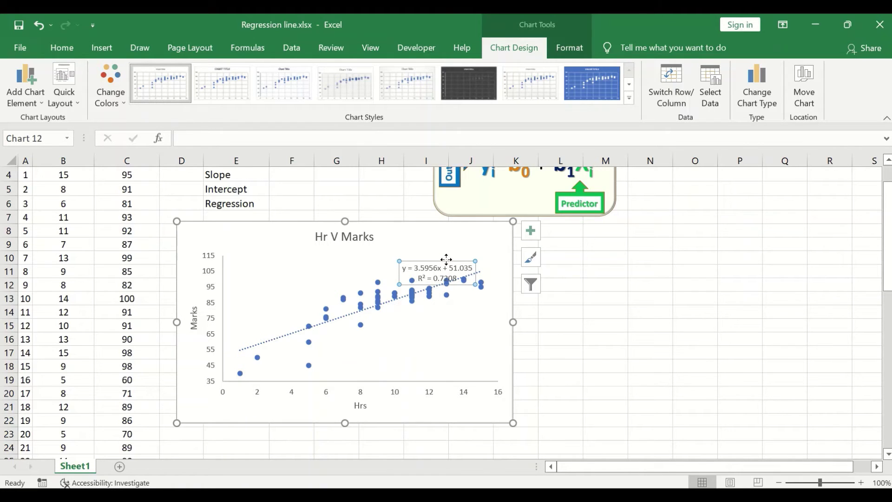
{"action": "left_click_drag", "start_coordinate": [446, 259], "coordinate": [446, 225]}
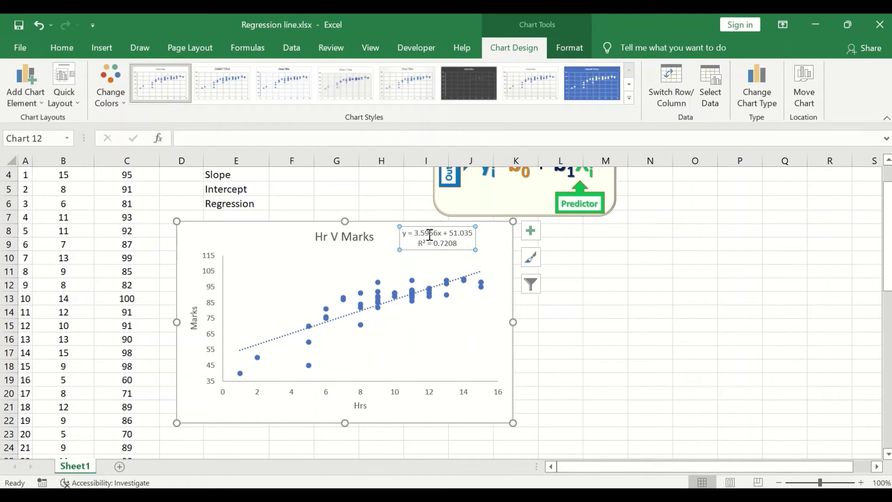
{"action": "left_click", "coordinate": [62, 48]}
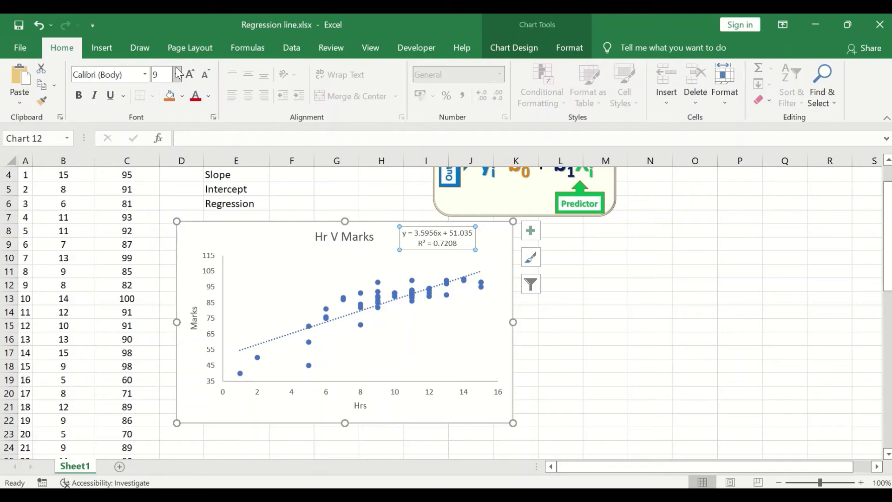
{"action": "left_click", "coordinate": [190, 75]}
{"action": "left_click", "coordinate": [189, 74]}
{"action": "left_click", "coordinate": [176, 75]}
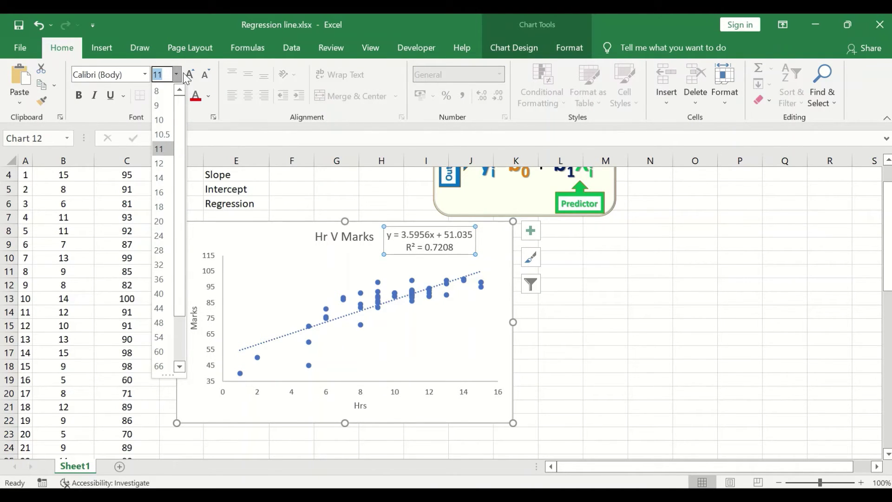
{"action": "left_click", "coordinate": [189, 74]}
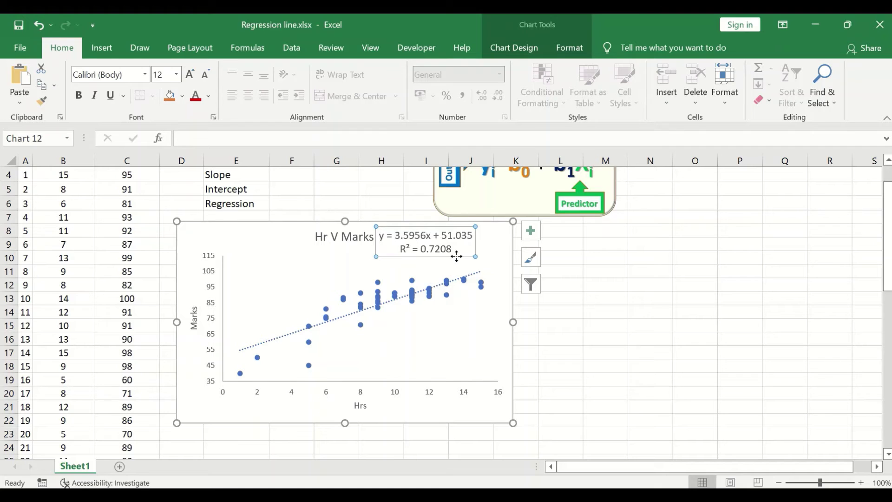
{"action": "left_click_drag", "start_coordinate": [456, 255], "coordinate": [478, 262]}
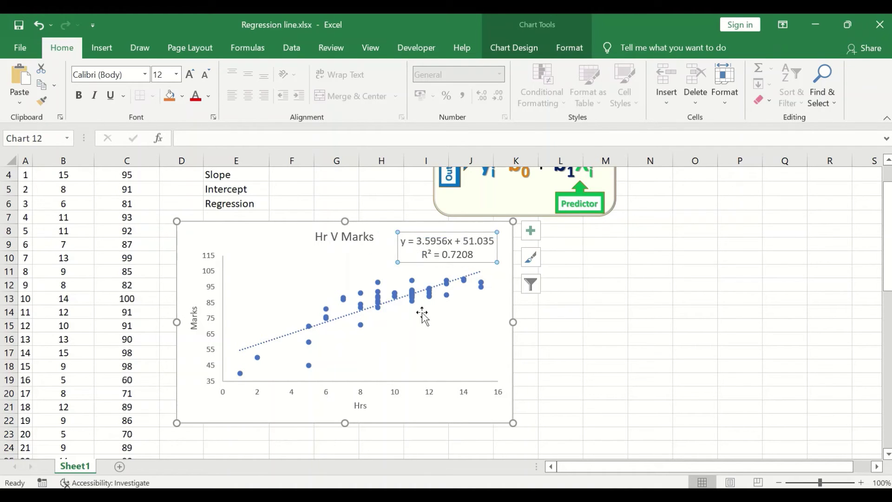
Change the colour of the trendline on the Hr V Marks chart to red
{"action": "left_click", "coordinate": [286, 333]}
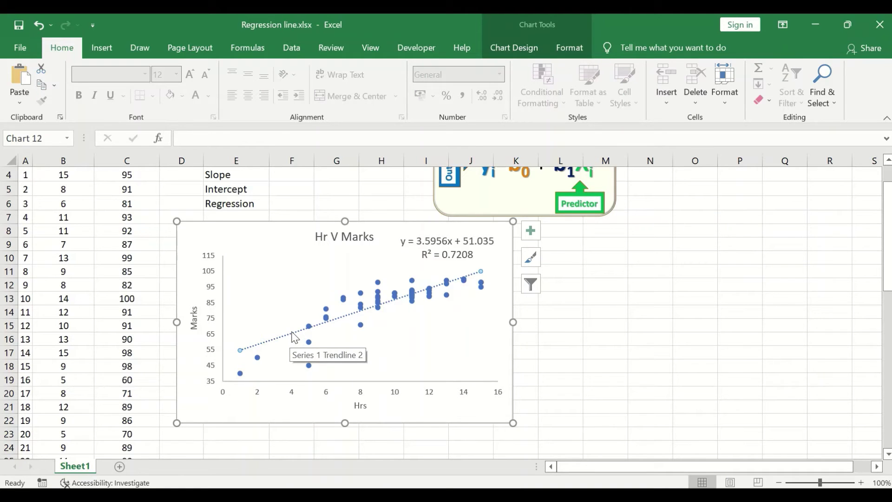
{"action": "double_click", "coordinate": [294, 335]}
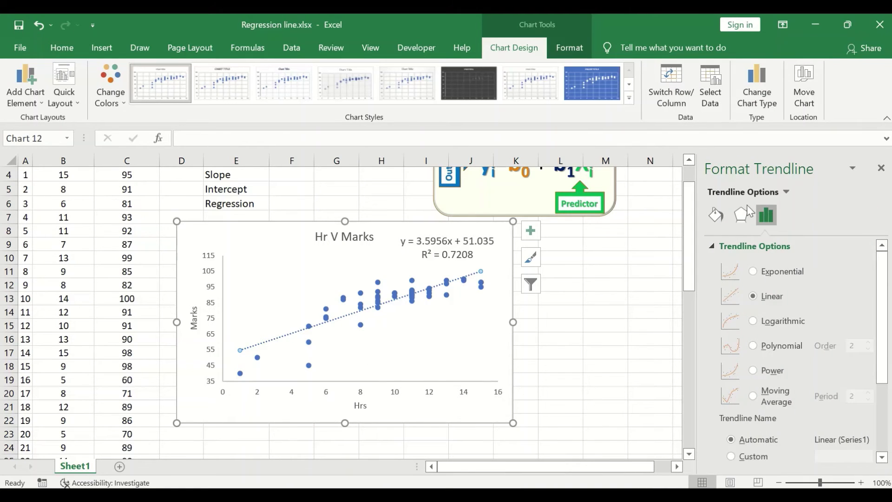
{"action": "left_click", "coordinate": [715, 215]}
{"action": "left_click", "coordinate": [867, 345]}
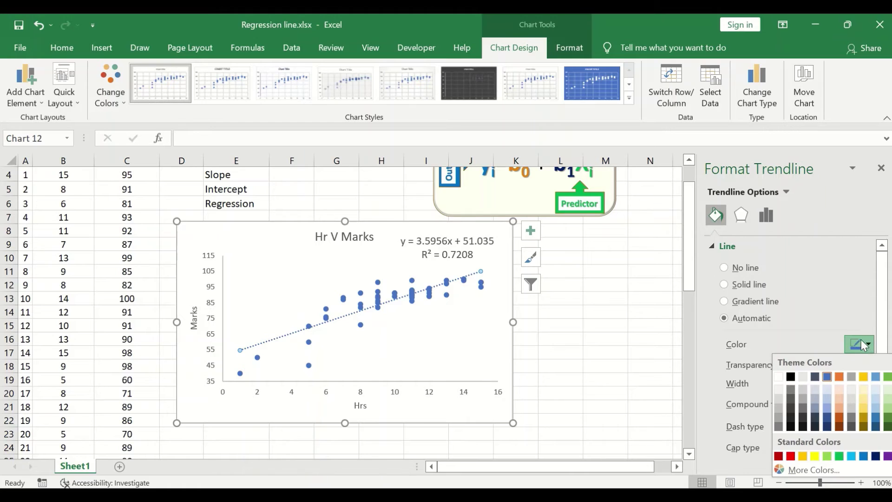
{"action": "left_click", "coordinate": [790, 456]}
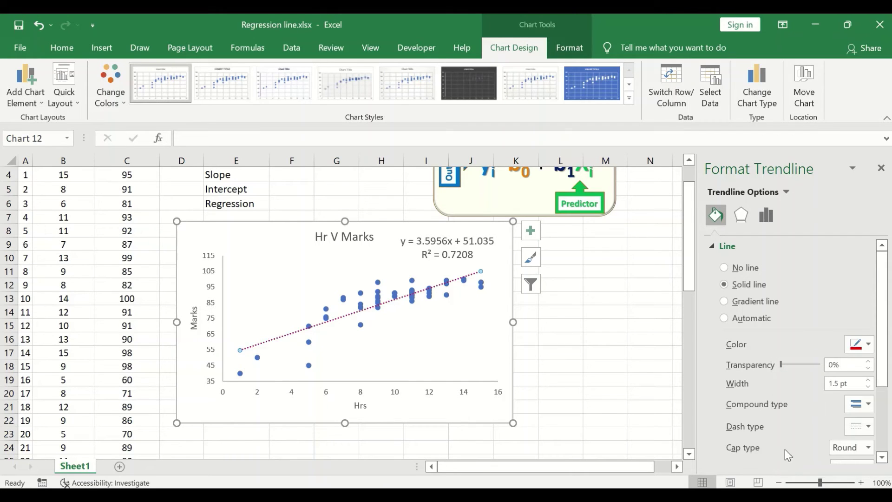
Give the trendline a solid dash type and a width of 2.25 pt
{"action": "scroll", "coordinate": [872, 427], "scroll_direction": "down", "scroll_amount": 1}
{"action": "left_click", "coordinate": [866, 394]}
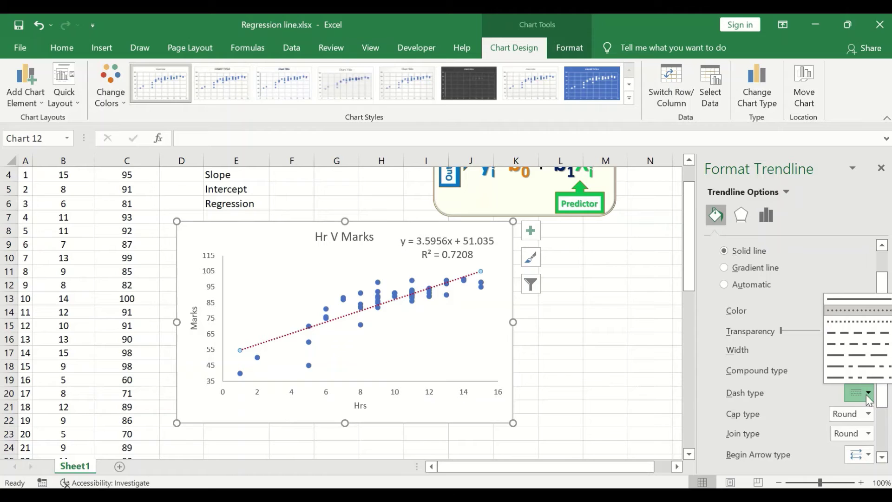
{"action": "left_click", "coordinate": [852, 298]}
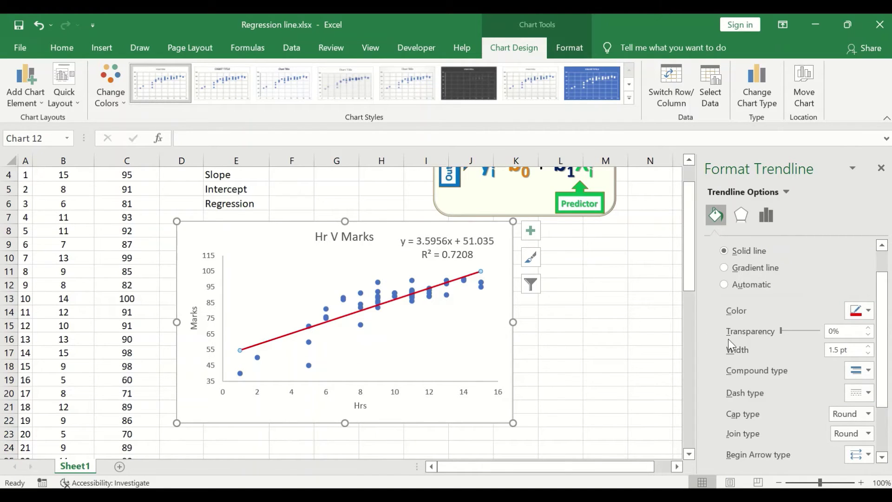
{"action": "left_click", "coordinate": [868, 347]}
{"action": "left_click", "coordinate": [867, 347]}
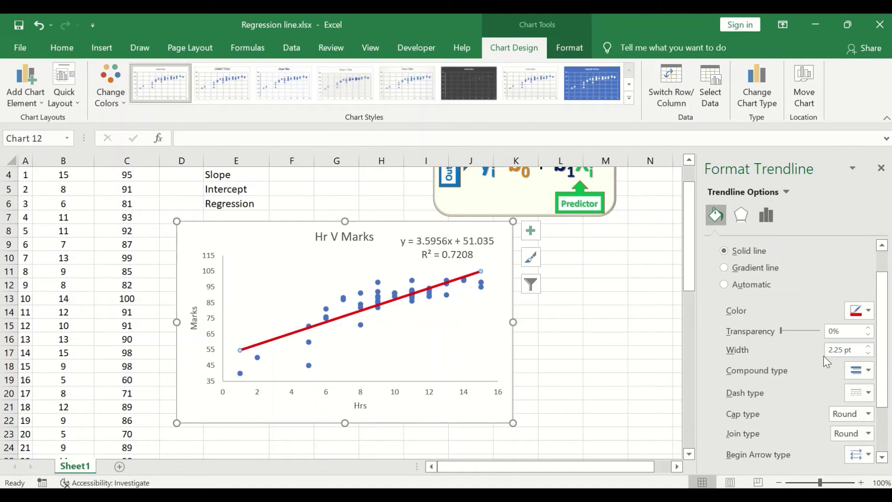
{"action": "left_click", "coordinate": [881, 169]}
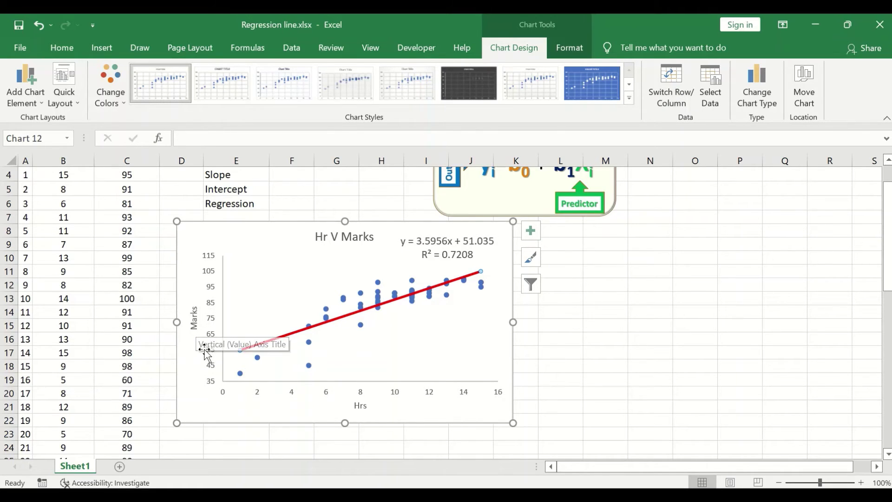
Calculate r in cell F2 with =CORREL(B4:B54,C4:C54) and show it with two decimal places
{"action": "scroll", "coordinate": [606, 338], "scroll_direction": "up", "scroll_amount": 1}
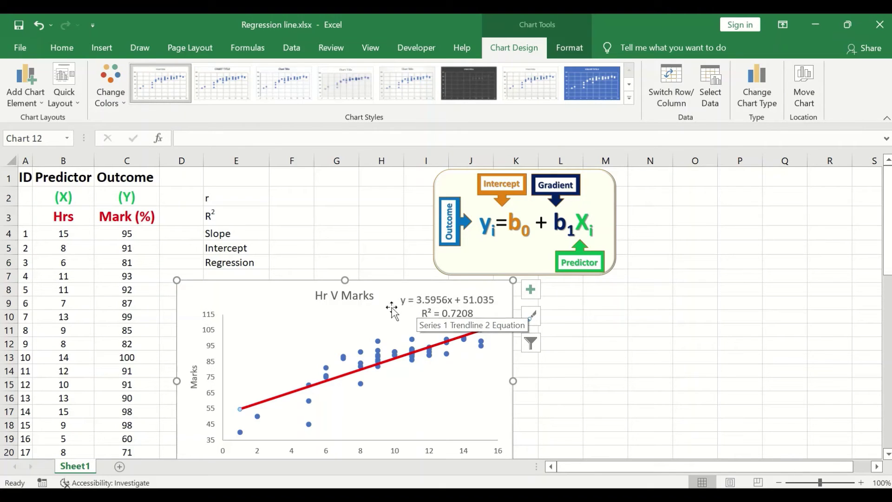
{"action": "left_click", "coordinate": [292, 197]}
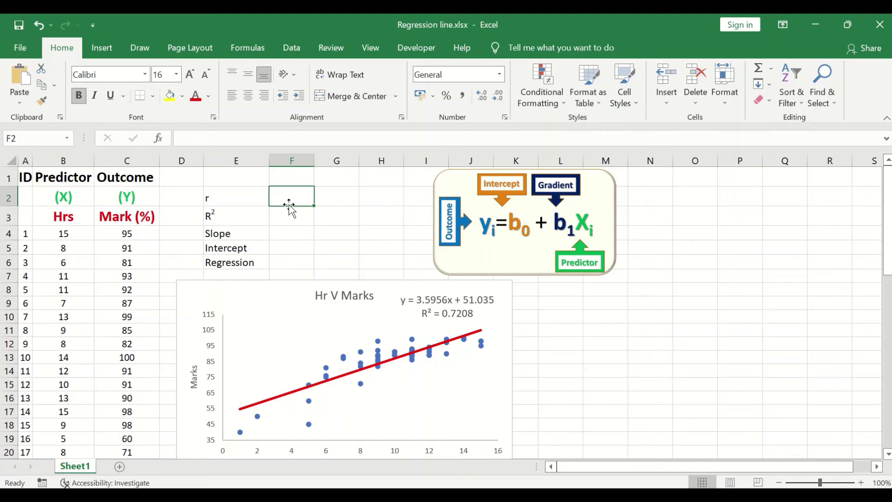
{"action": "type", "text": "="}
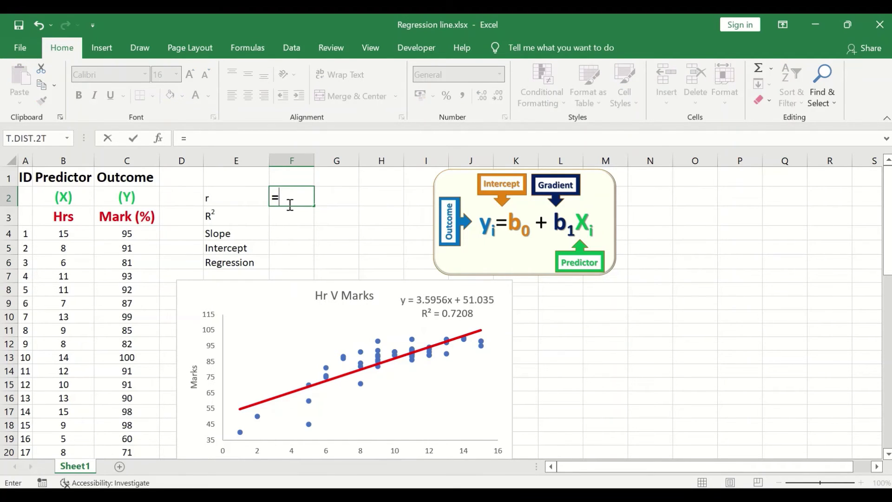
{"action": "type", "text": "cor"}
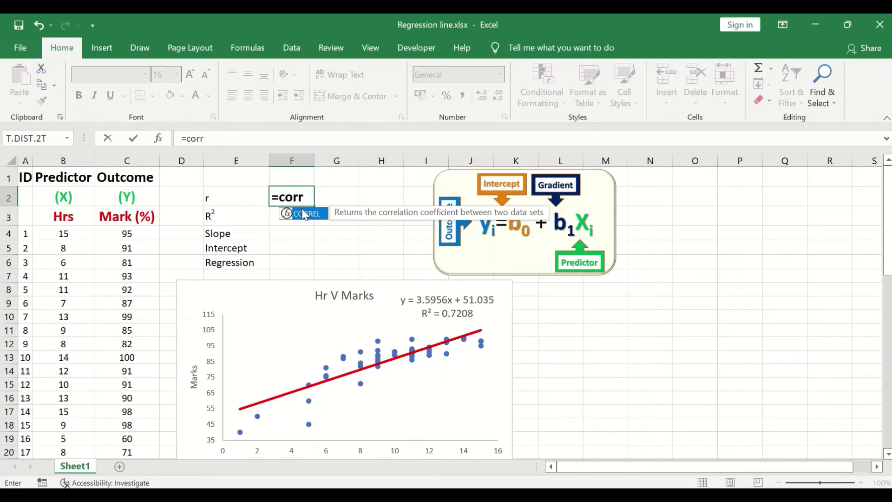
{"action": "type", "text": "r"}
{"action": "double_click", "coordinate": [302, 214]}
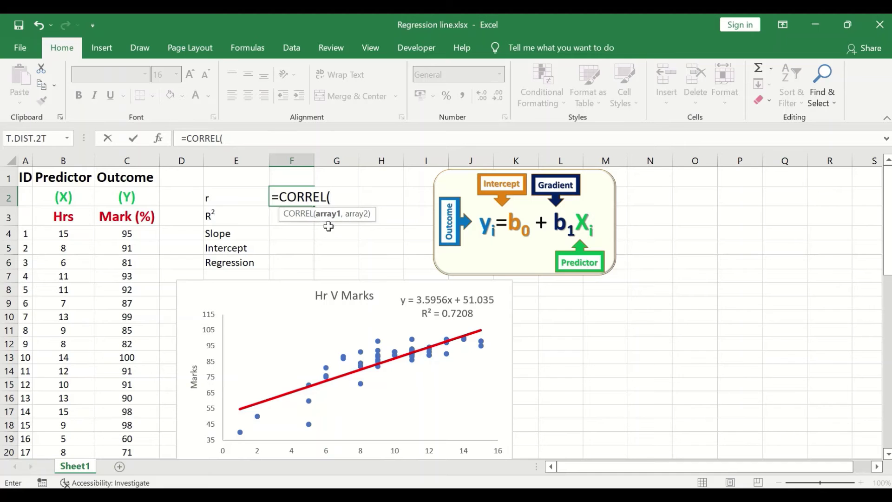
{"action": "scroll", "coordinate": [65, 253], "scroll_direction": "down", "scroll_amount": 1}
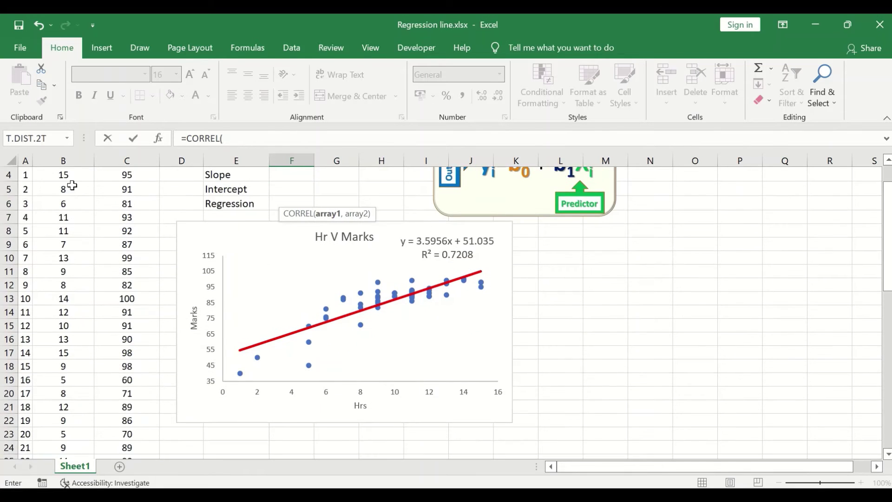
{"action": "scroll", "coordinate": [70, 211], "scroll_direction": "up", "scroll_amount": 1}
{"action": "left_click_drag", "start_coordinate": [74, 232], "coordinate": [82, 332]}
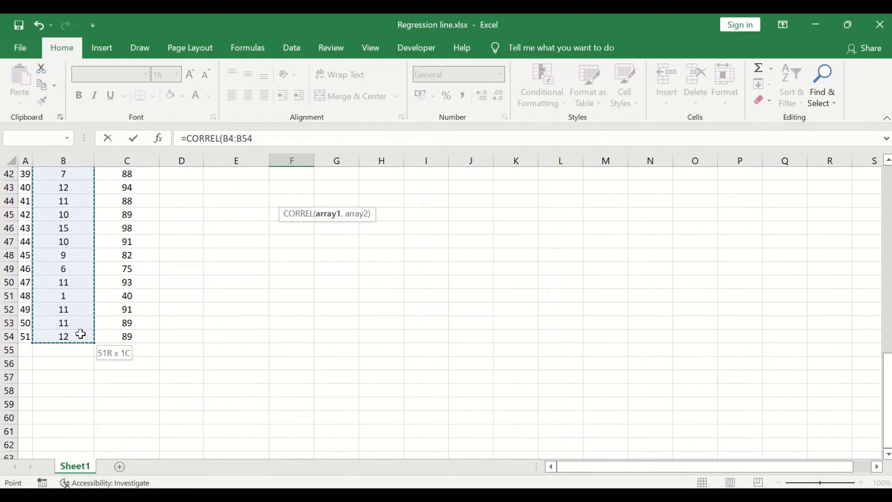
{"action": "type", "text": ","}
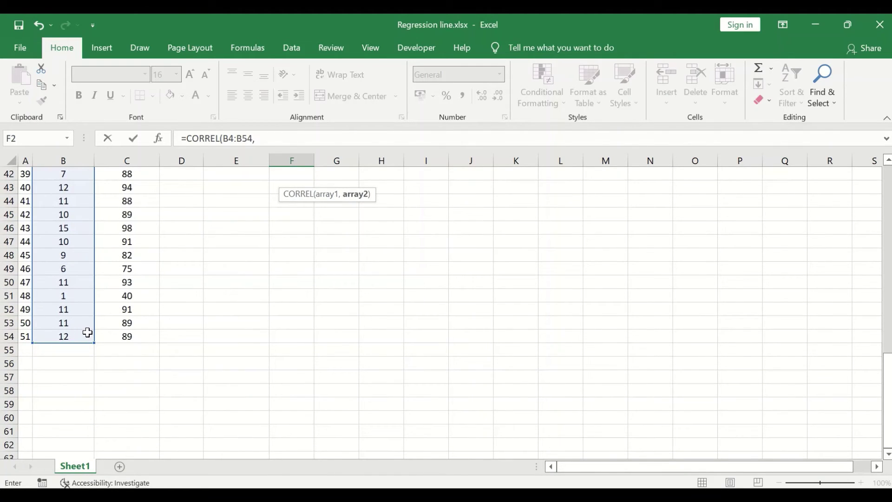
{"action": "scroll", "coordinate": [138, 239], "scroll_direction": "up", "scroll_amount": 14}
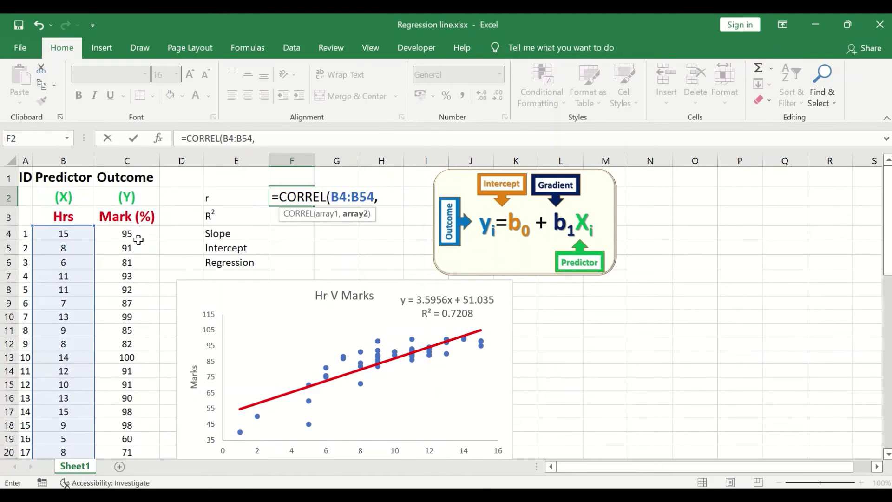
{"action": "left_click_drag", "start_coordinate": [138, 240], "coordinate": [135, 412]}
{"action": "scroll", "coordinate": [324, 367], "scroll_direction": "up", "scroll_amount": 5}
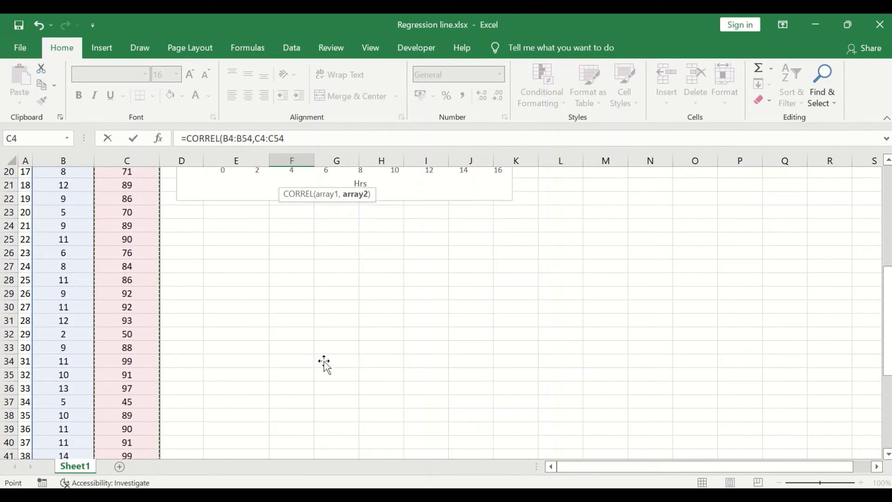
{"action": "scroll", "coordinate": [324, 367], "scroll_direction": "up", "scroll_amount": 6}
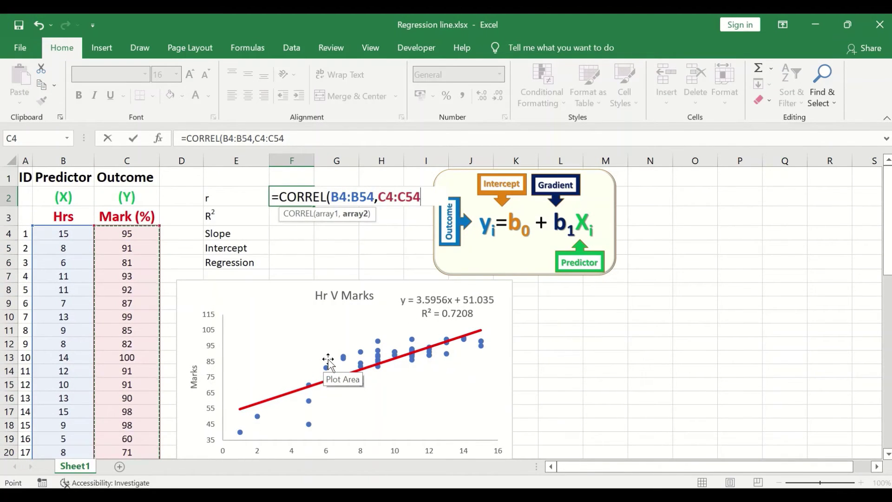
{"action": "key", "text": "Return"}
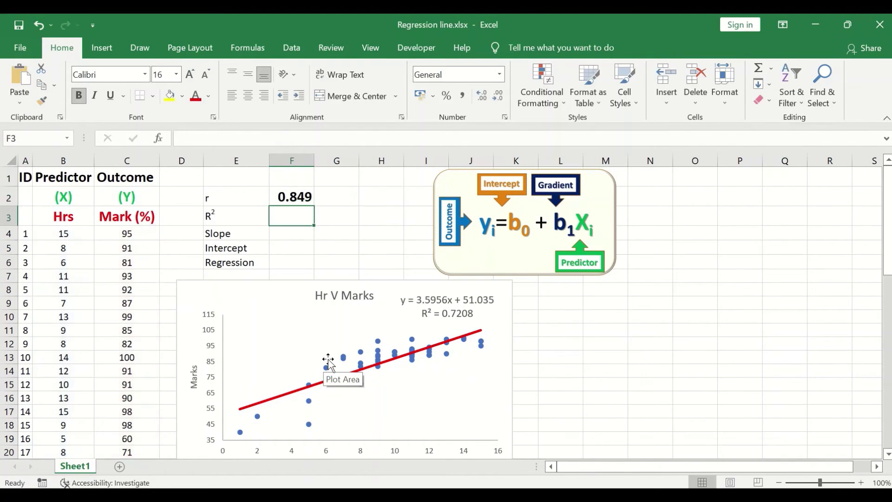
{"action": "left_click", "coordinate": [294, 198]}
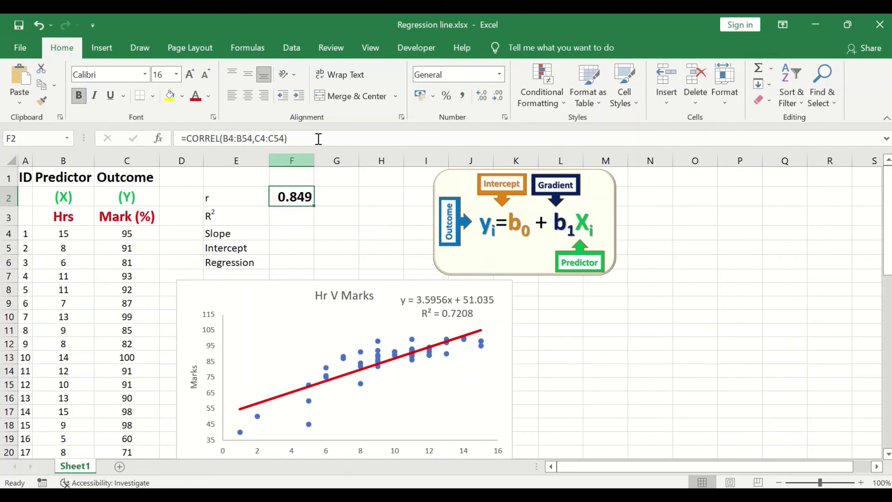
{"action": "left_click", "coordinate": [496, 99]}
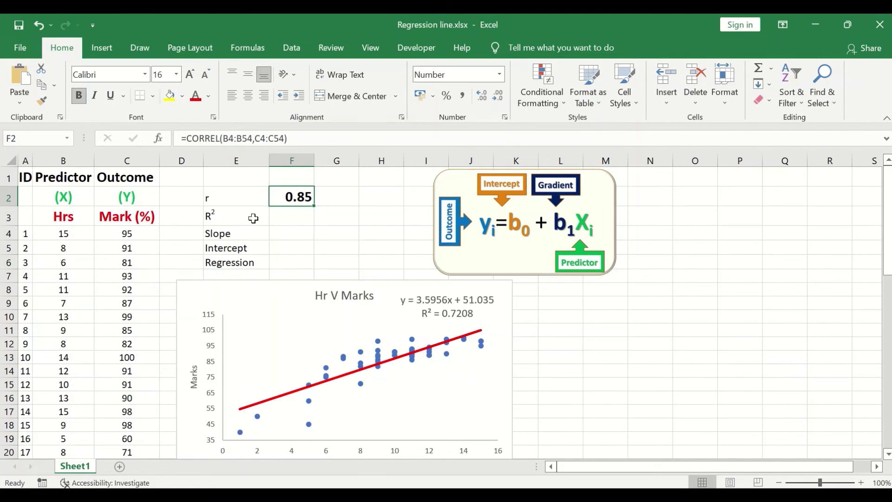
Calculate R² in cell F3 by multiplying r by itself with =F2*F2
{"action": "left_click", "coordinate": [300, 216]}
{"action": "type", "text": "="}
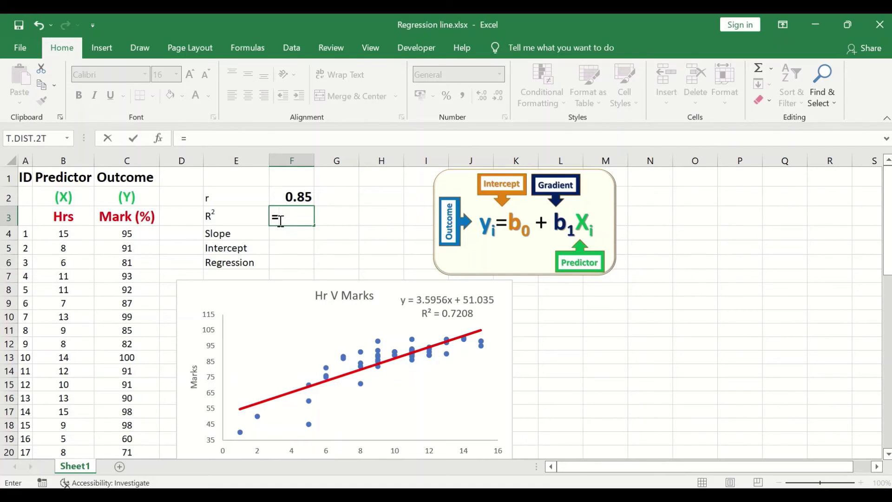
{"action": "left_click", "coordinate": [300, 197]}
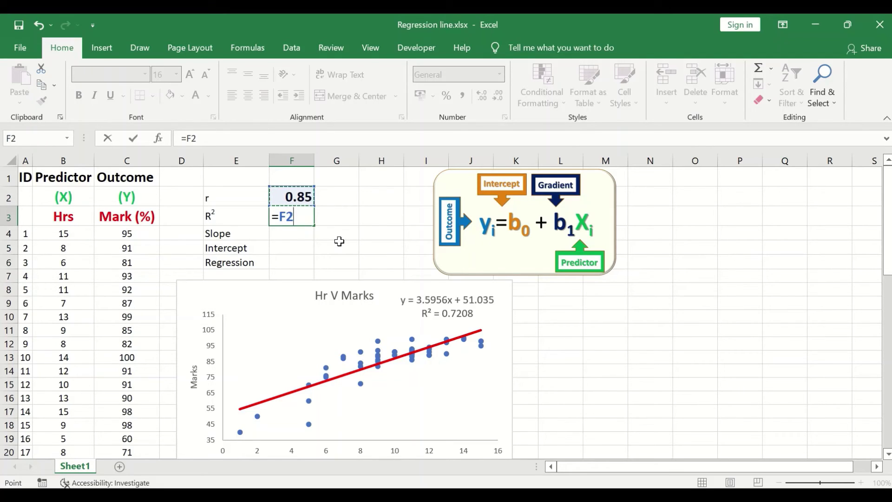
{"action": "type", "text": "*"}
{"action": "left_click", "coordinate": [290, 200]}
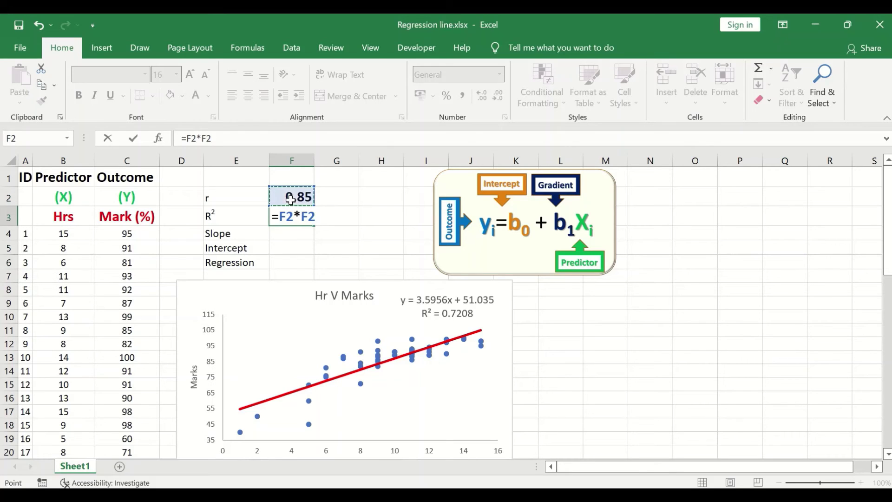
{"action": "key", "text": "Return"}
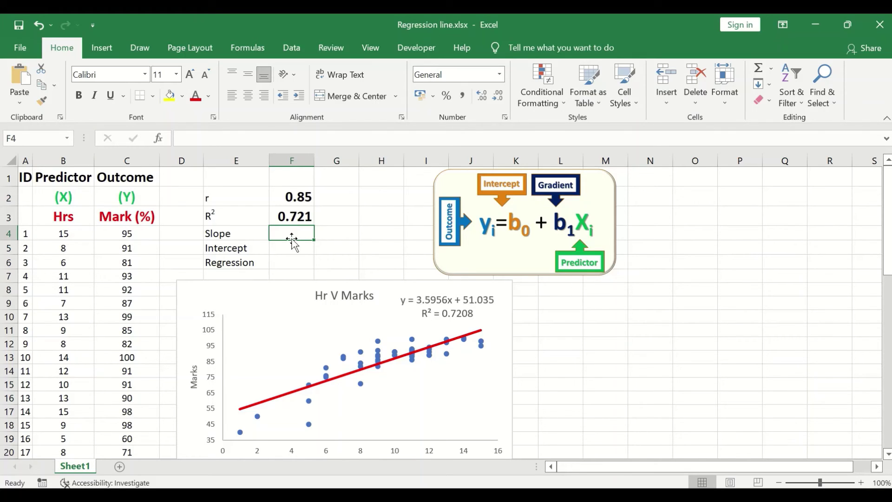
Calculate the slope in cell F4 with =SLOPE(C4:C54,B4:B54), using marks as known y's and hours as known x's
{"action": "type", "text": "="}
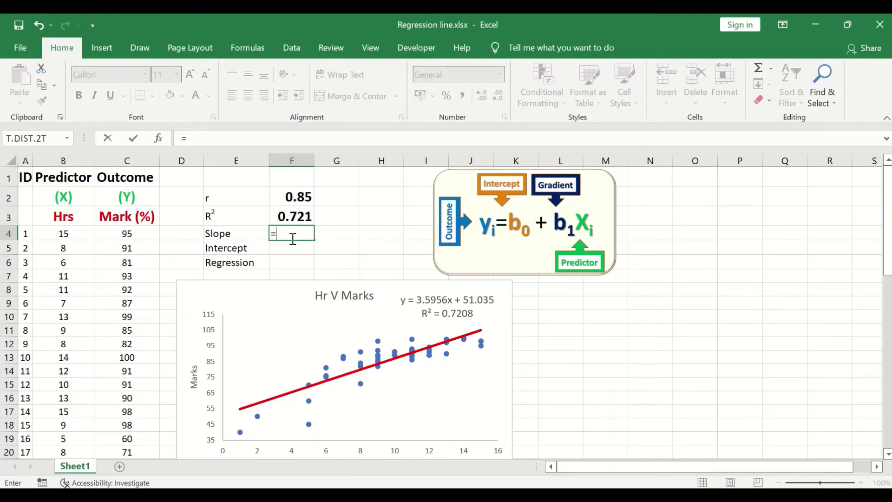
{"action": "type", "text": "slop"}
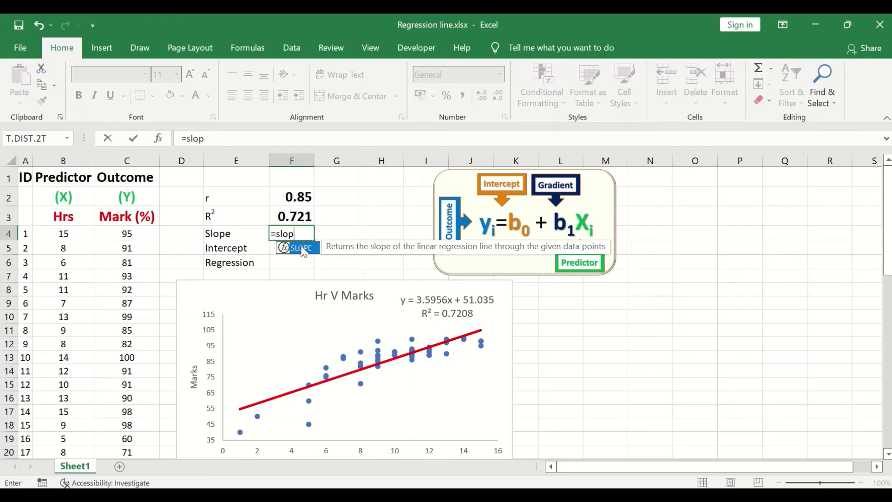
{"action": "double_click", "coordinate": [303, 248]}
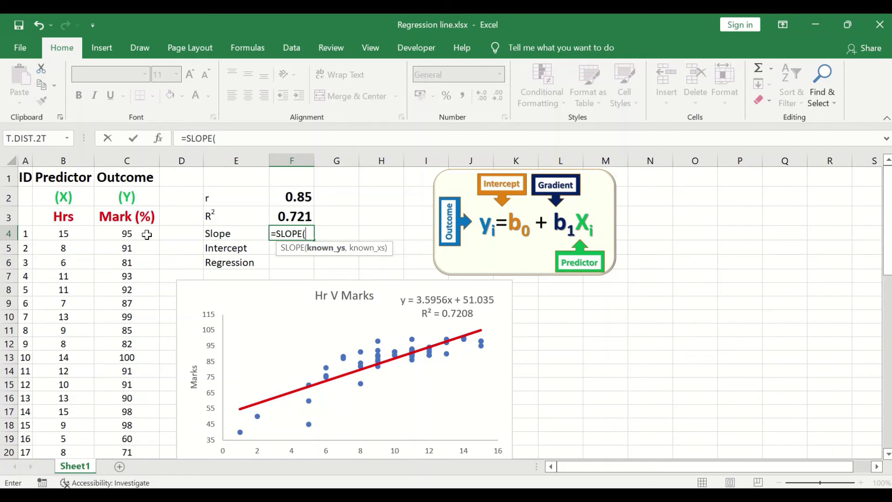
{"action": "left_click_drag", "start_coordinate": [143, 233], "coordinate": [154, 414]}
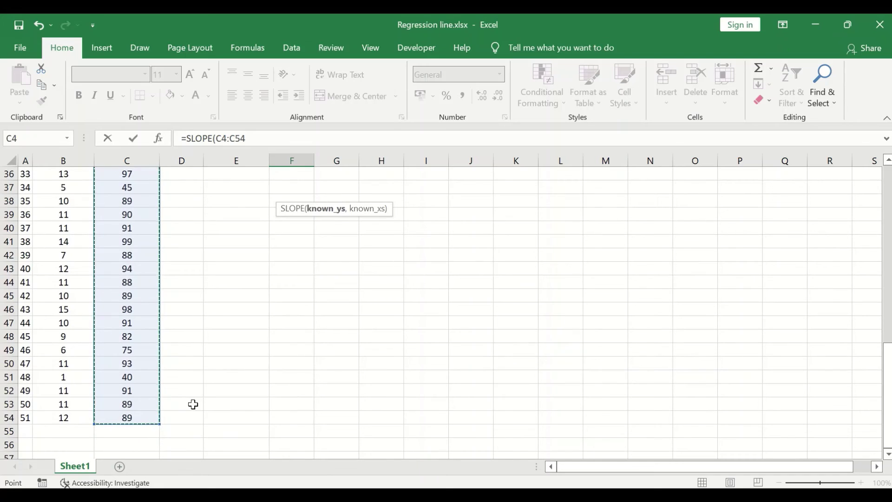
{"action": "type", "text": ","}
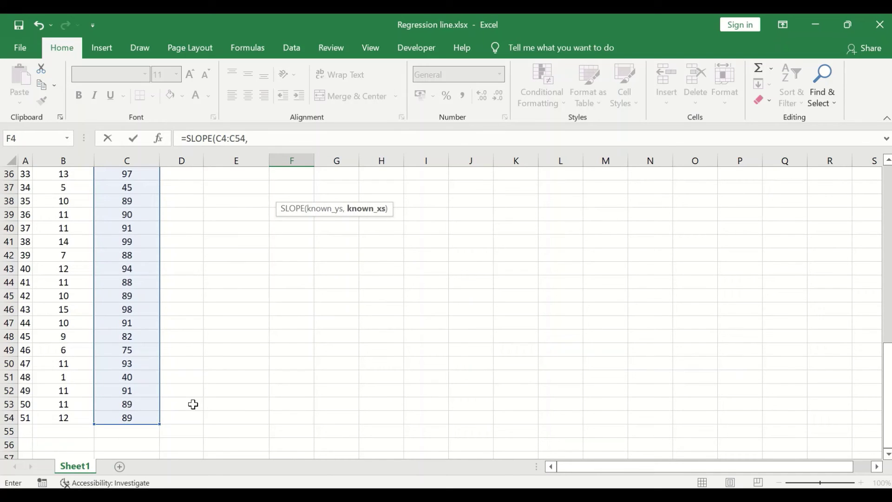
{"action": "left_click", "coordinate": [64, 418]}
{"action": "left_click_drag", "start_coordinate": [64, 418], "coordinate": [67, 235]}
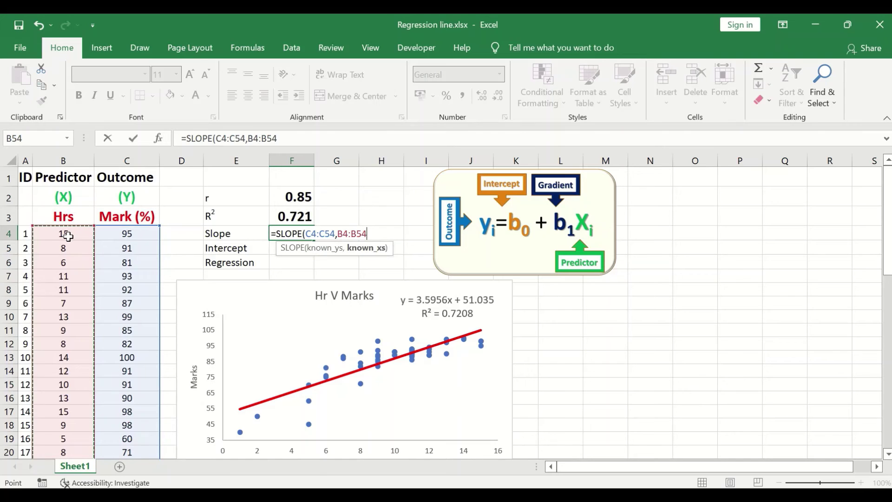
{"action": "key", "text": "Return"}
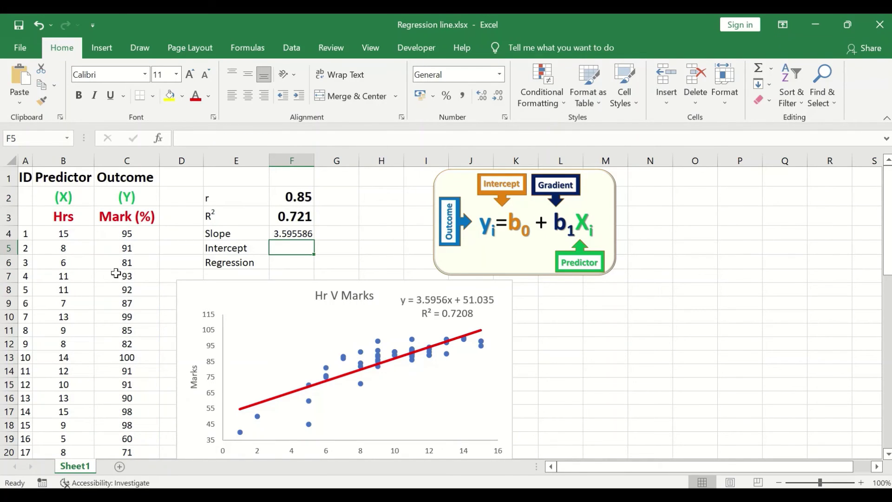
Reduce the slope value in F4 to one decimal place
{"action": "left_click", "coordinate": [292, 234]}
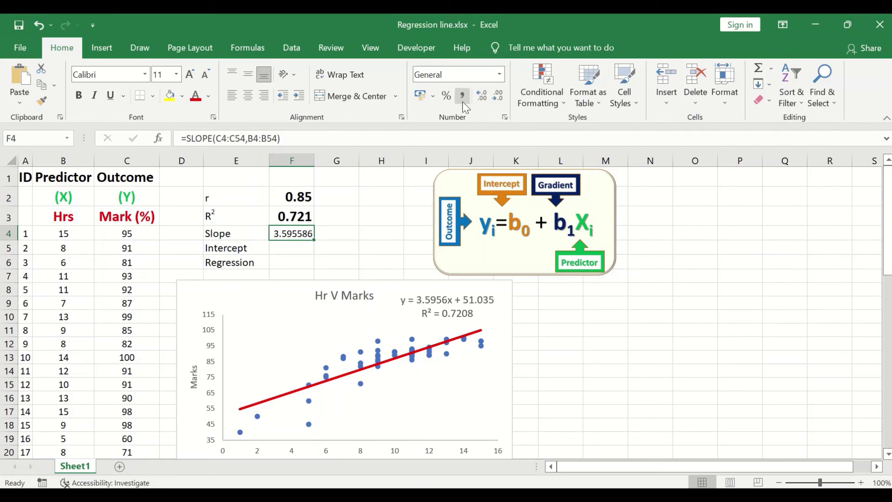
{"action": "left_click", "coordinate": [496, 96]}
{"action": "left_click", "coordinate": [496, 96]}
{"action": "left_click", "coordinate": [496, 96]}
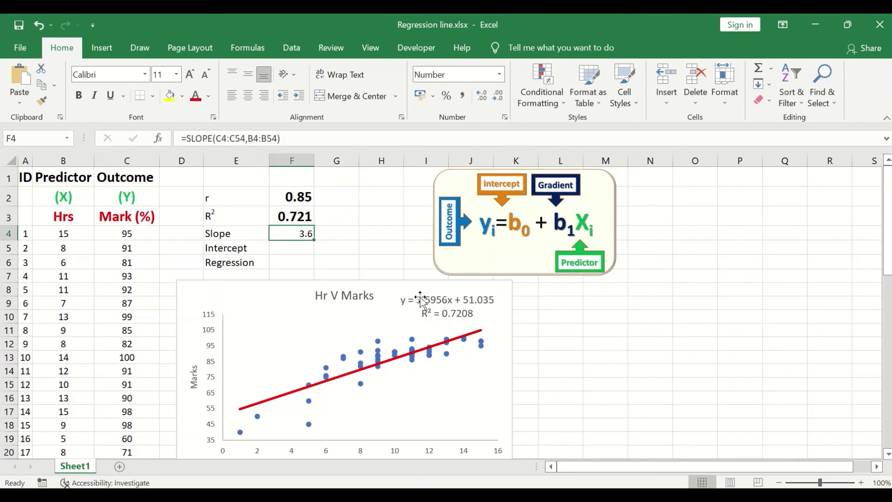
Calculate the intercept in cell F5 with =INTERCEPT(C4:C54,B4:B54), using marks as known y's and hours as known x's
{"action": "left_click", "coordinate": [283, 250]}
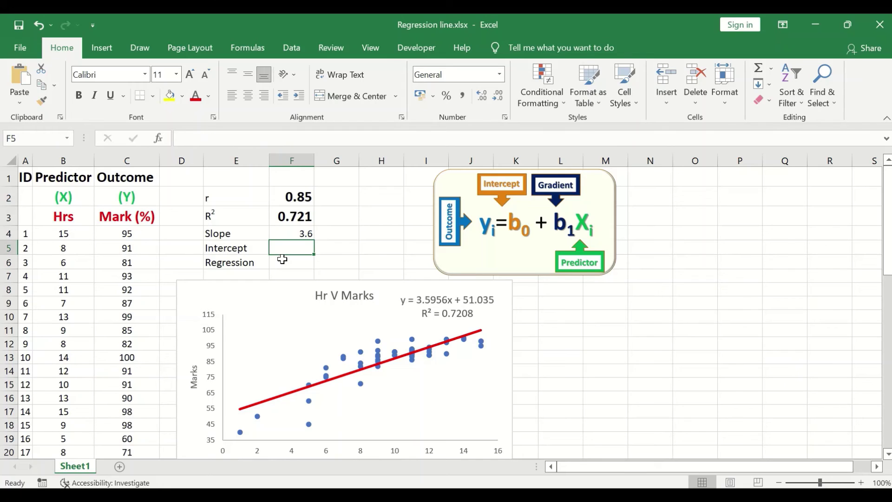
{"action": "type", "text": "=inte"}
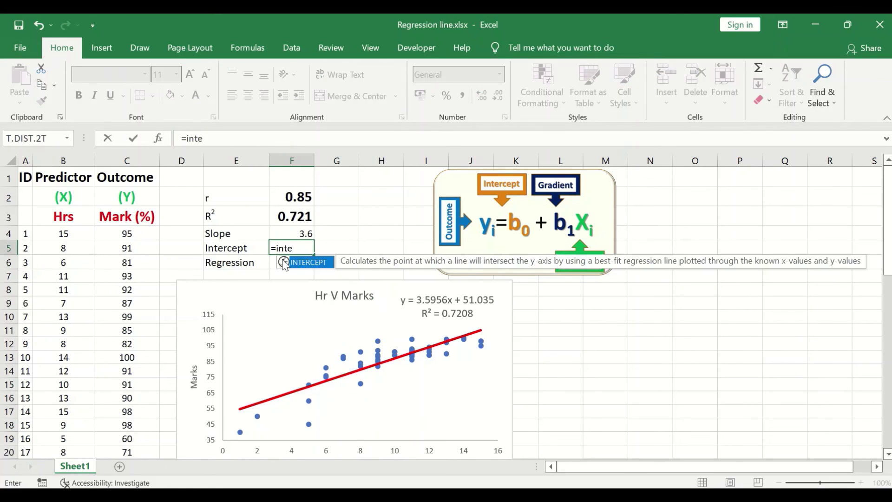
{"action": "double_click", "coordinate": [312, 263]}
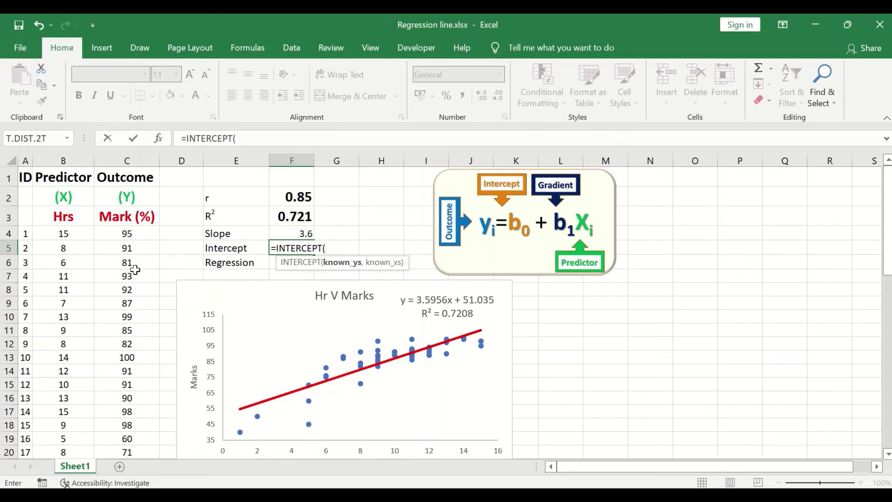
{"action": "scroll", "coordinate": [137, 274], "scroll_direction": "down", "scroll_amount": 1}
{"action": "scroll", "coordinate": [137, 274], "scroll_direction": "up", "scroll_amount": 1}
{"action": "left_click_drag", "start_coordinate": [140, 231], "coordinate": [121, 404]}
{"action": "type", "text": ","}
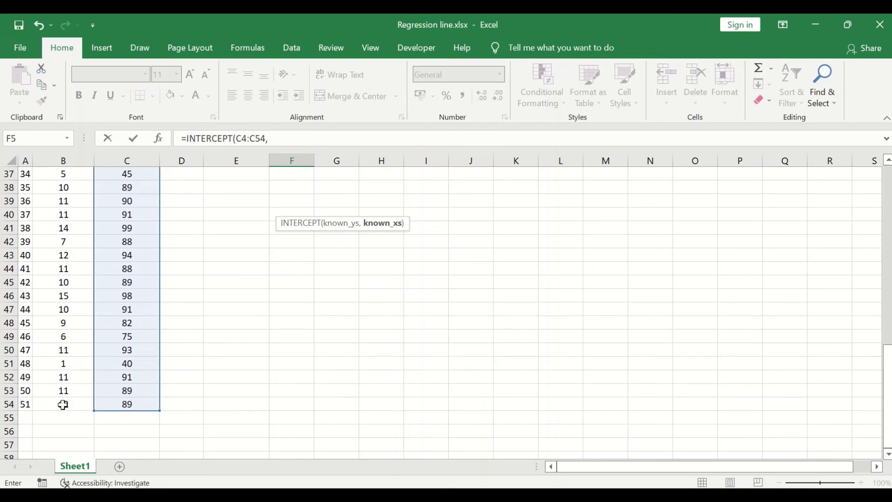
{"action": "left_click_drag", "start_coordinate": [62, 402], "coordinate": [75, 243]}
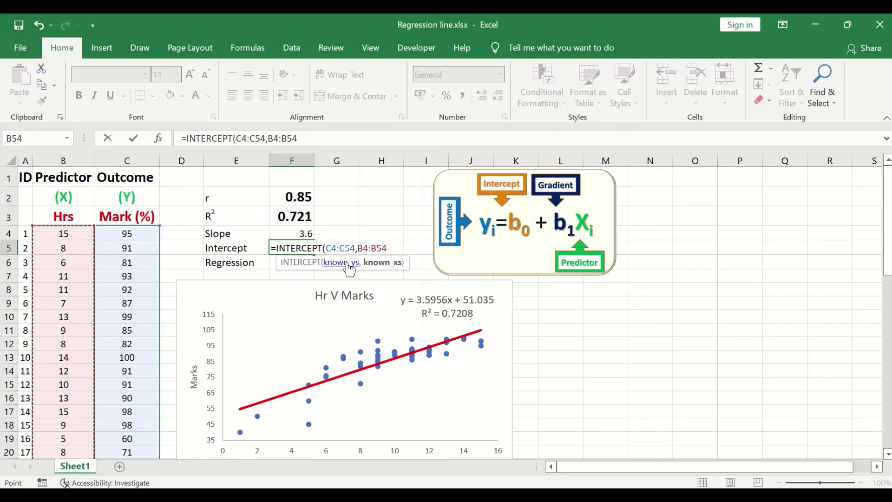
{"action": "key", "text": "Return"}
Reduce the intercept value in F5 to one decimal place and deselect the cell
{"action": "left_click", "coordinate": [299, 244]}
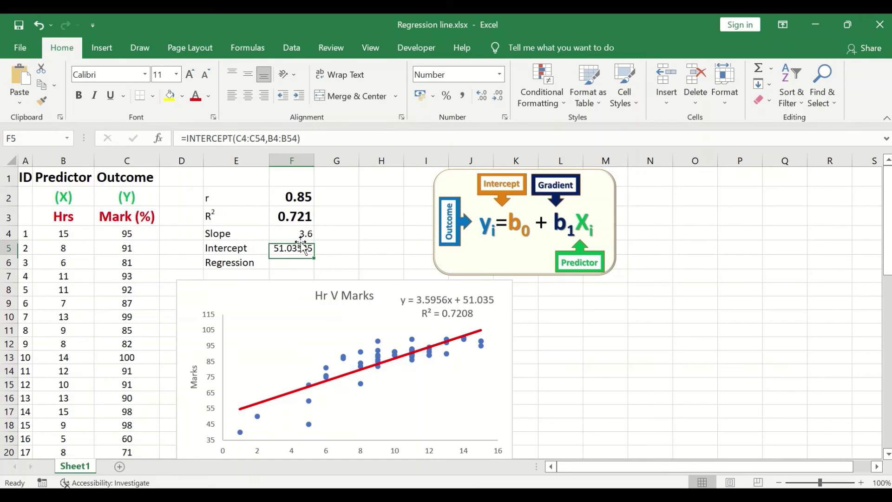
{"action": "left_click", "coordinate": [495, 94]}
{"action": "left_click", "coordinate": [493, 94]}
{"action": "left_click", "coordinate": [494, 94]}
{"action": "left_click", "coordinate": [492, 95]}
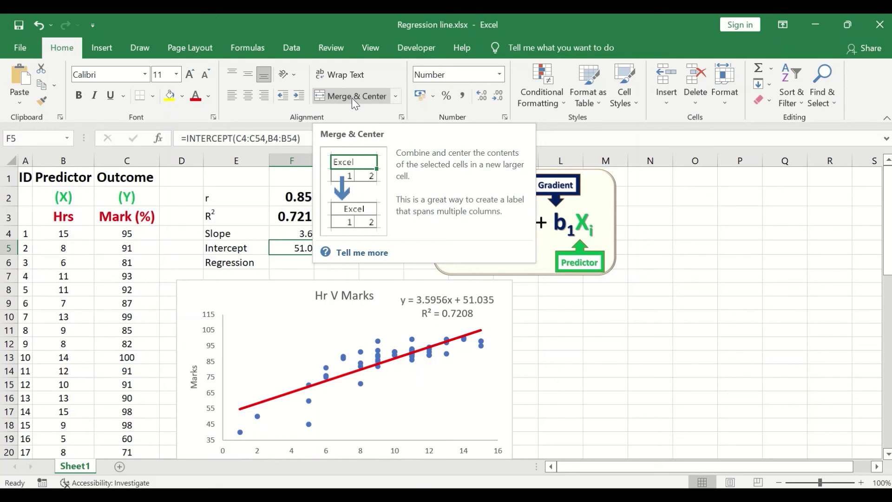
{"action": "left_click", "coordinate": [599, 332]}
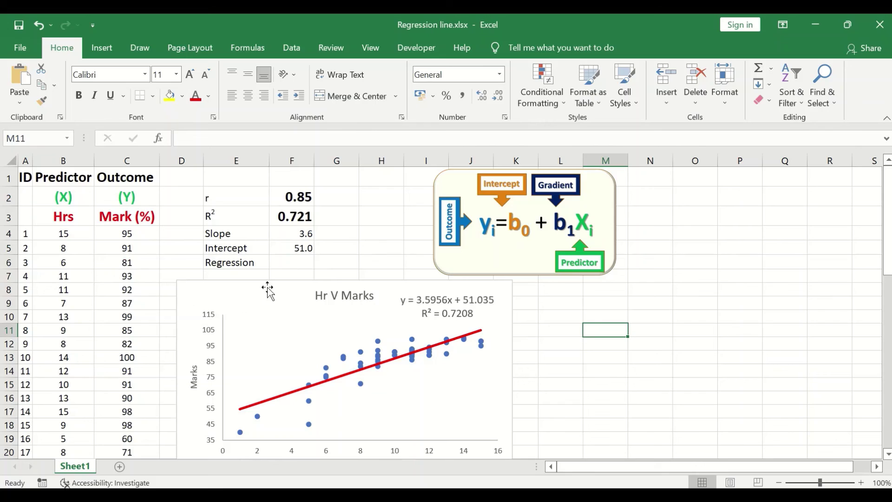
Calculate the predicted mark for 6 study hours in cell F6 with the regression formula =3.6*6+51
{"action": "left_click", "coordinate": [290, 260]}
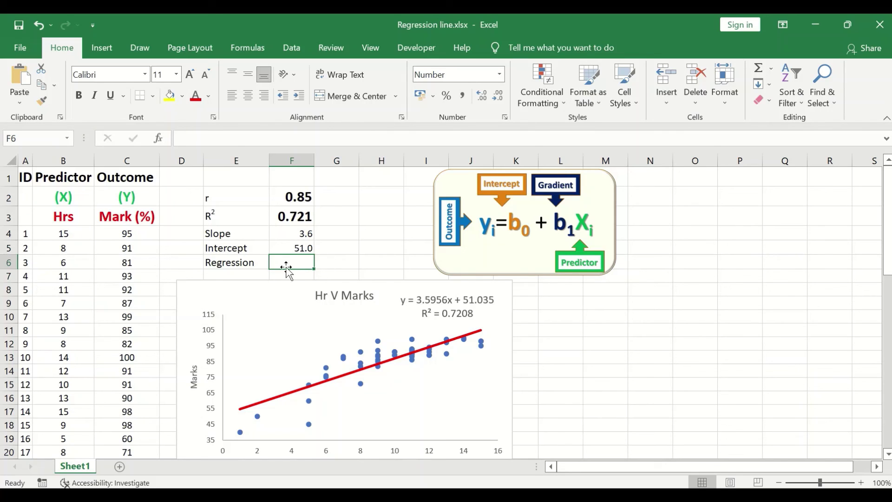
{"action": "type", "text": "="}
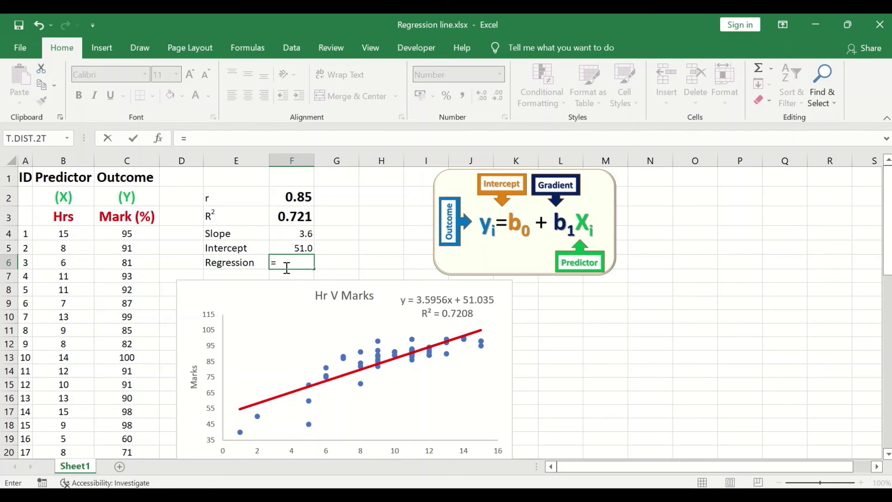
{"action": "type", "text": "3.6*6+51"}
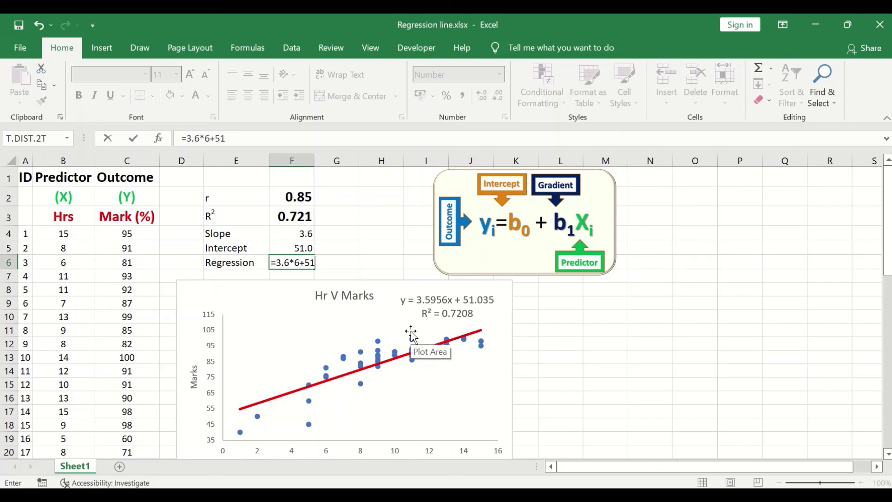
{"action": "key", "text": "Return"}
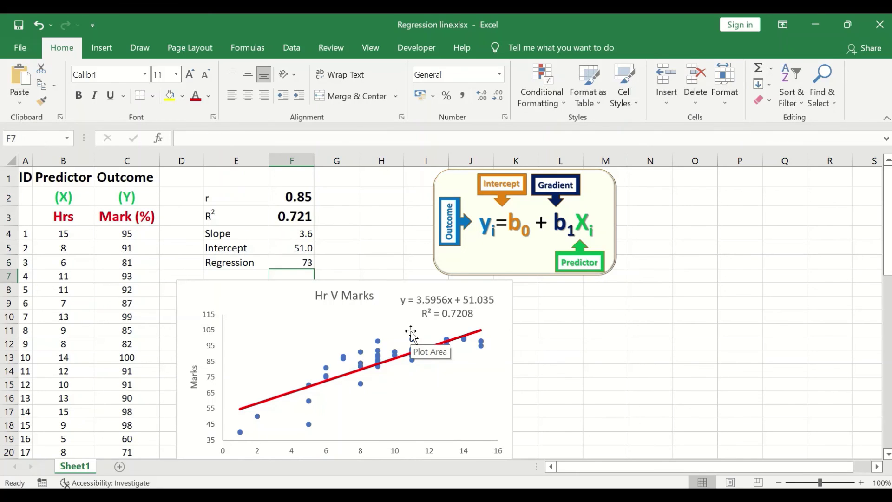
Change the study hours in the F6 regression formula to 12, making it =3.6*12+51
{"action": "left_click", "coordinate": [297, 262]}
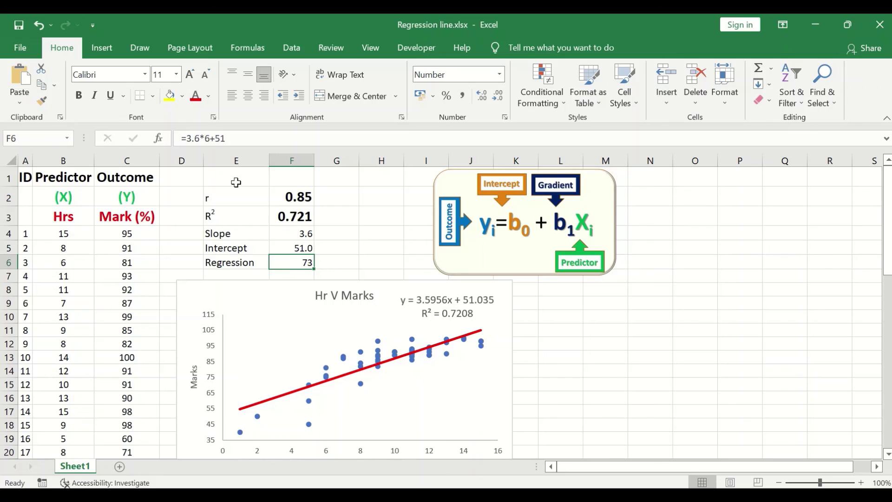
{"action": "left_click", "coordinate": [208, 138]}
{"action": "type", "text": "6*"}
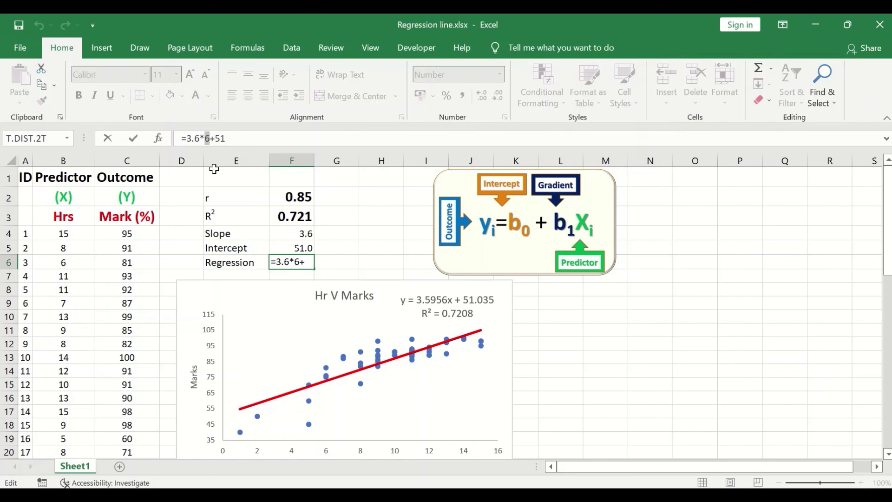
{"action": "type", "text": "12"}
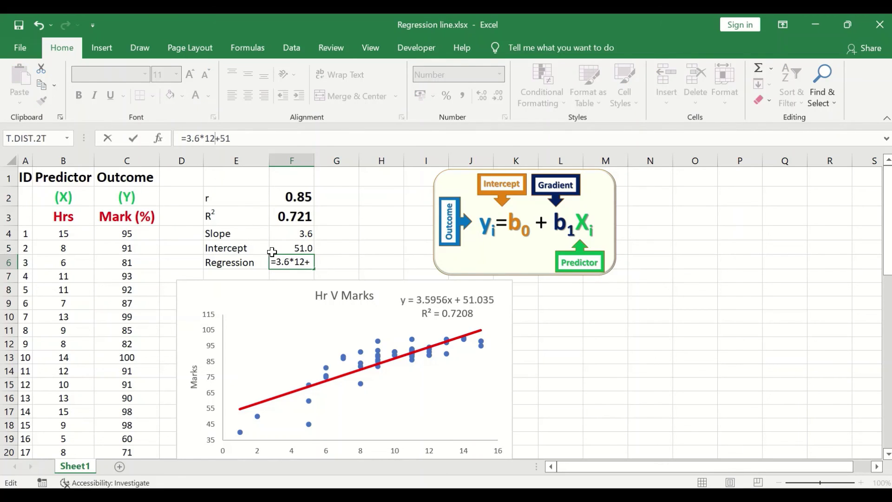
{"action": "key", "text": "Return"}
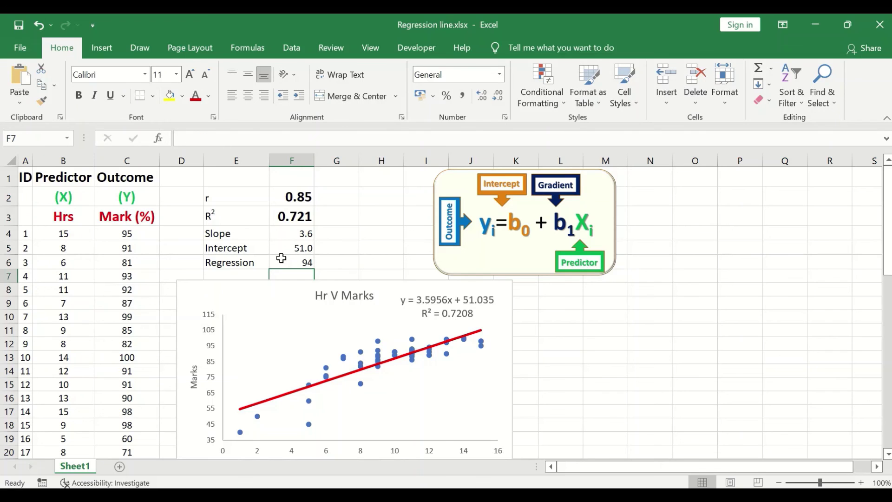